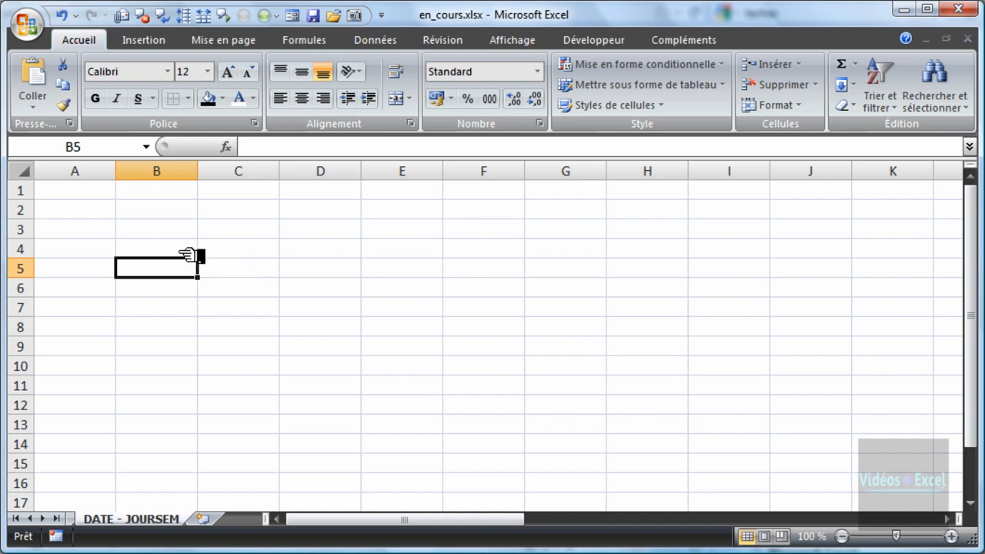
- Enter the task label "tâche 1" in cell A3
click(77, 231)
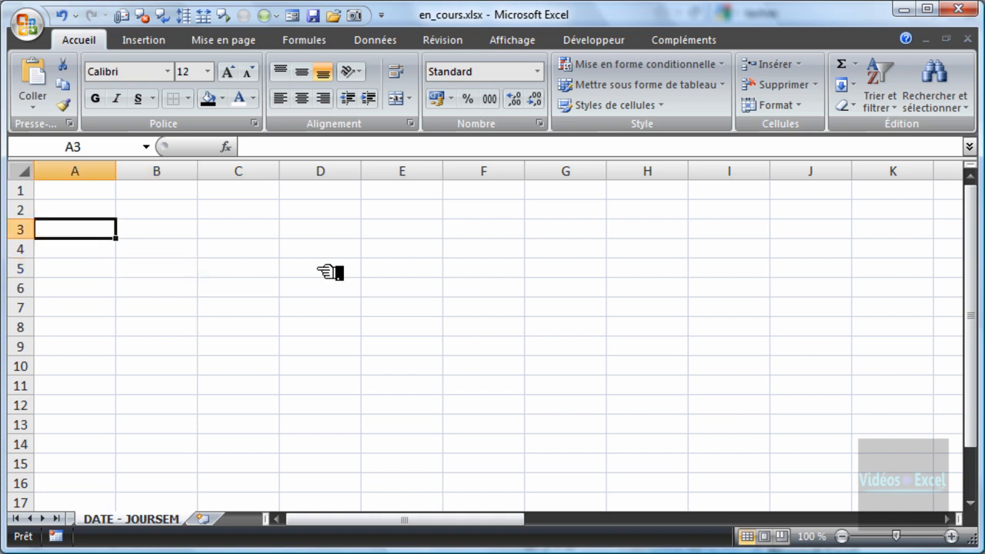
text(tâche 1)
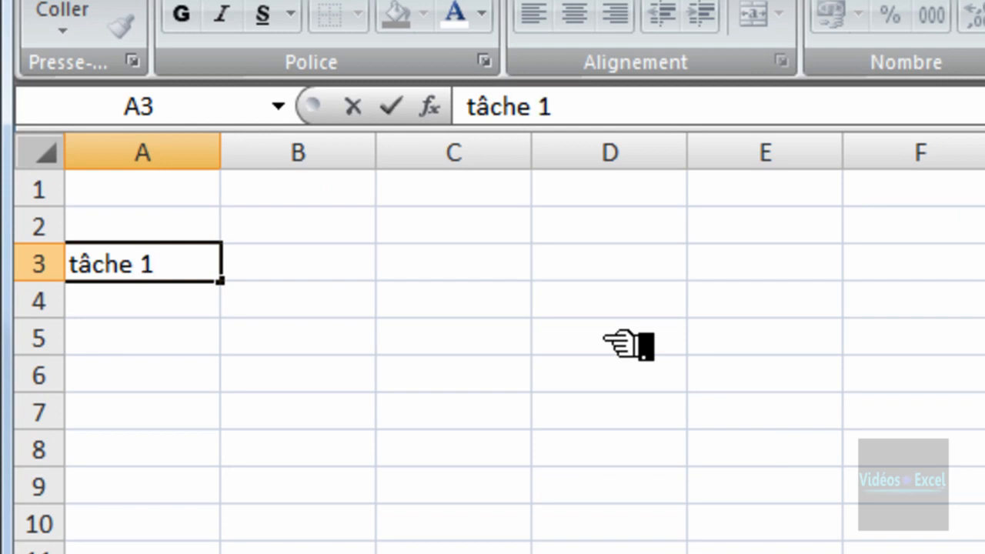
key(Return)
- Copy the A3 label into A4 and change the copy to "tâche 2"
key(Up)
key(ctrl+c)
key(Down)
key(ctrl+v)
key(F2)
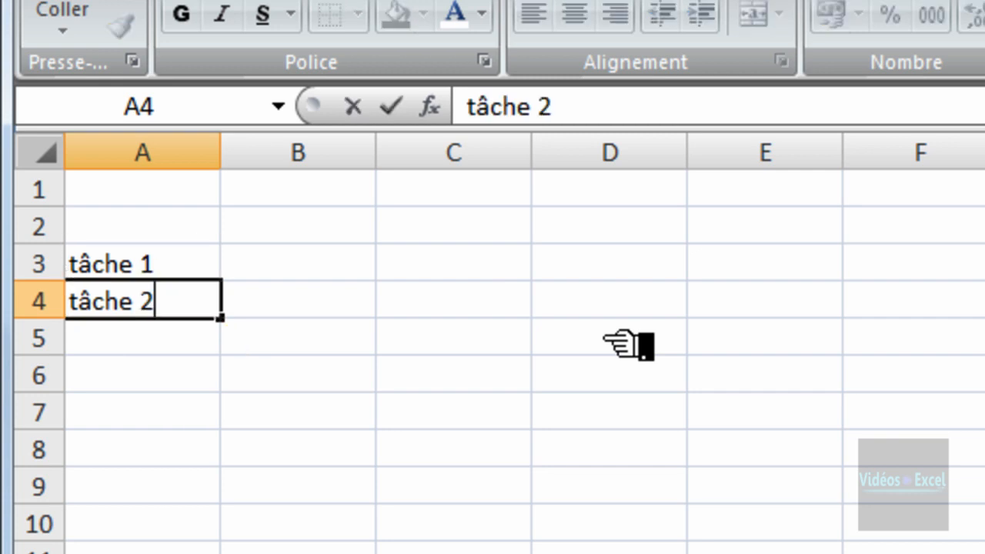
text(2)
key(Return)
- Extend the task series from A3:A4 down column A to "tâche 12" in A14
key(Up)
key(Up)
key(shift+Down)
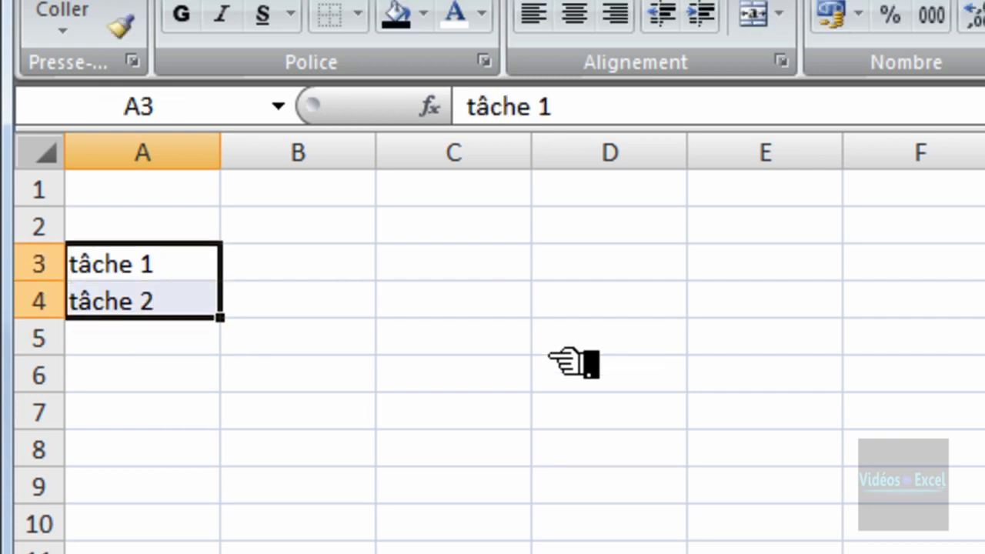
drag(222, 330, 227, 550)
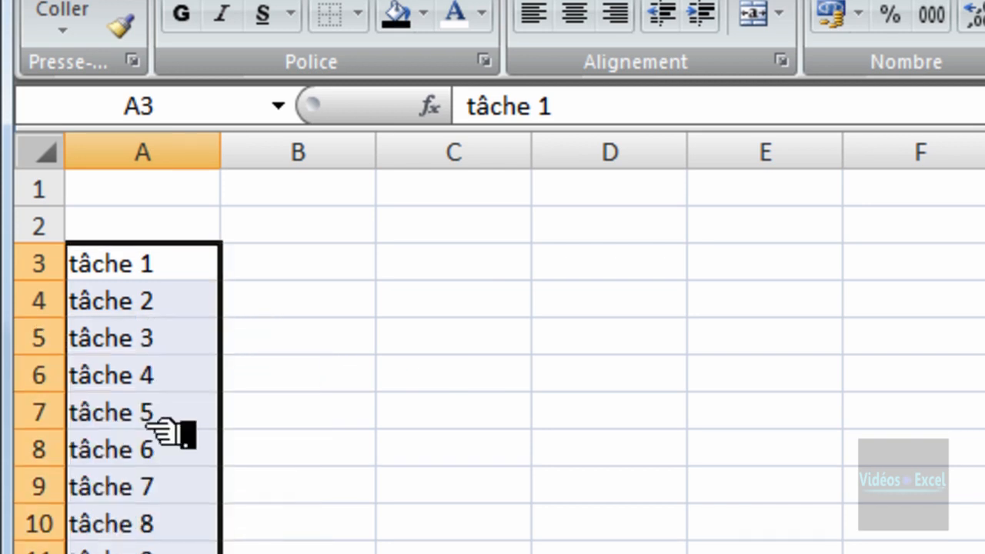
click(187, 451)
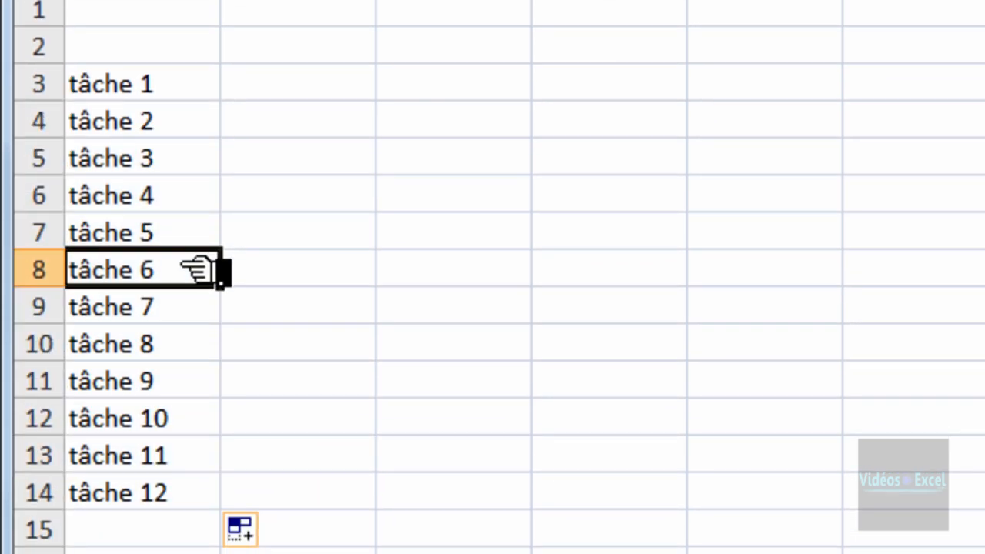
click(198, 422)
click(196, 489)
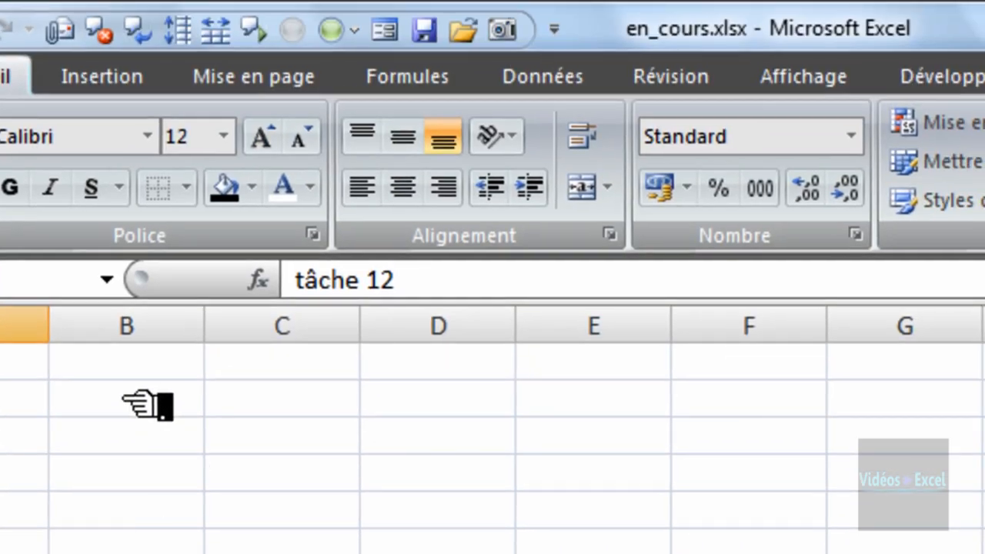
- Enter the date 20/11/2011 in cell B2 as the start of the header row
drag(260, 131, 473, 132)
drag(357, 412, 984, 404)
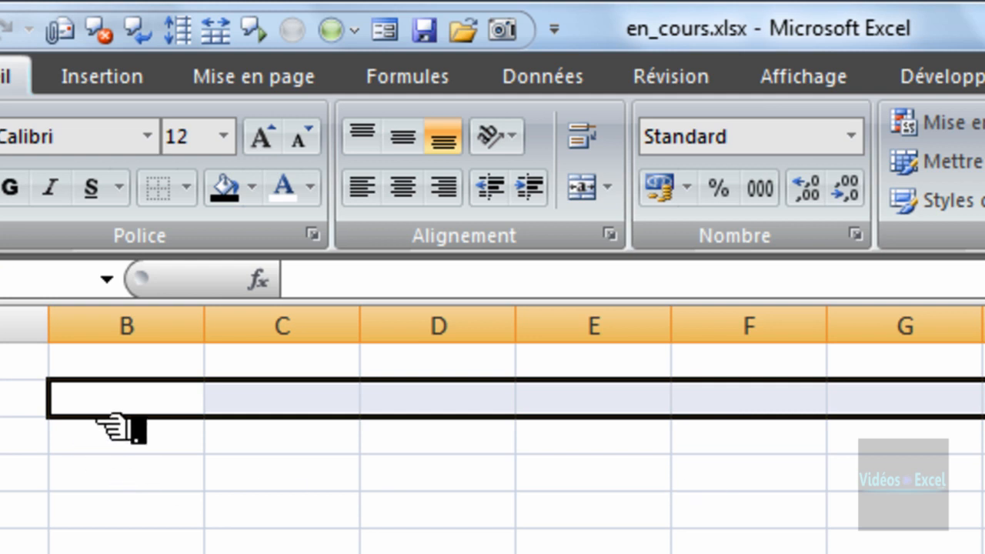
click(129, 406)
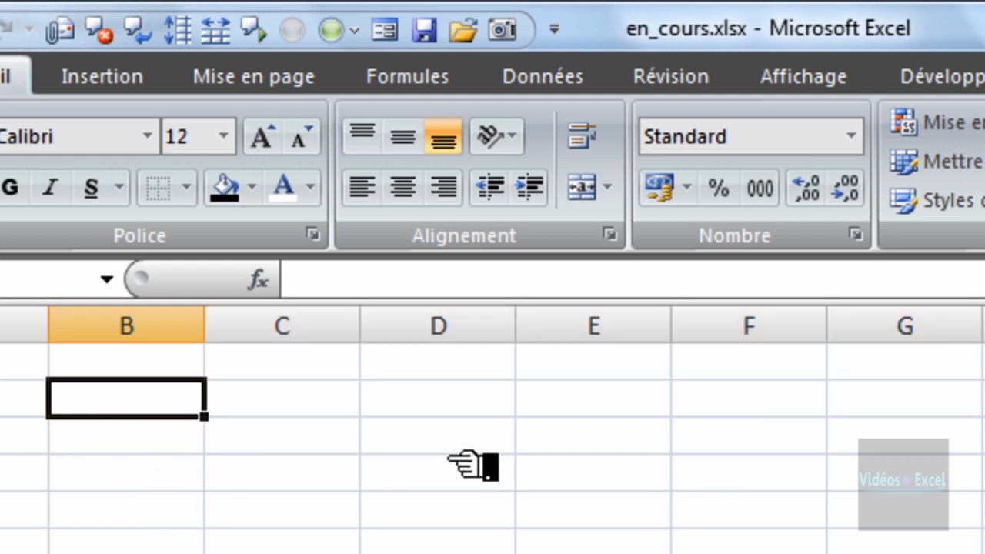
text(20/11/2011)
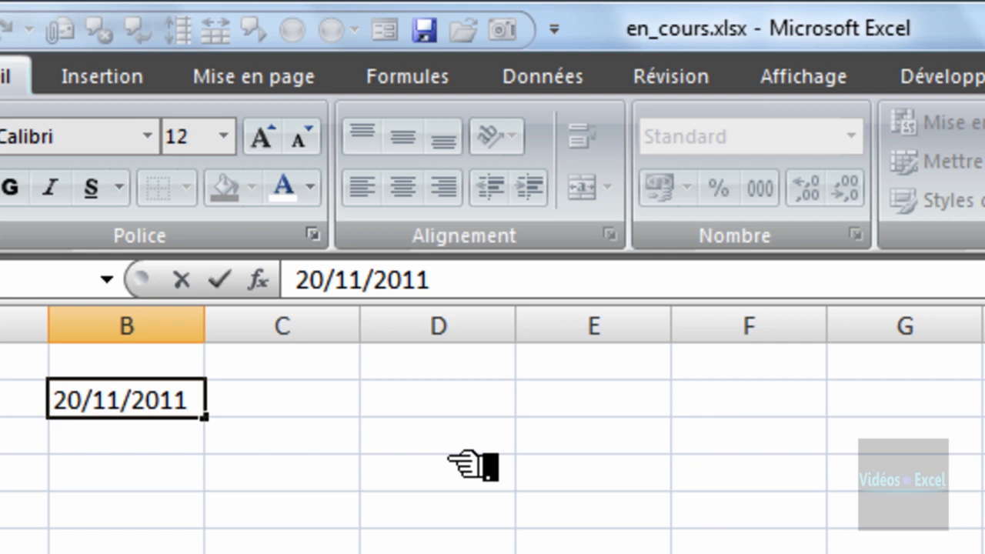
key(Return)
key(Up)
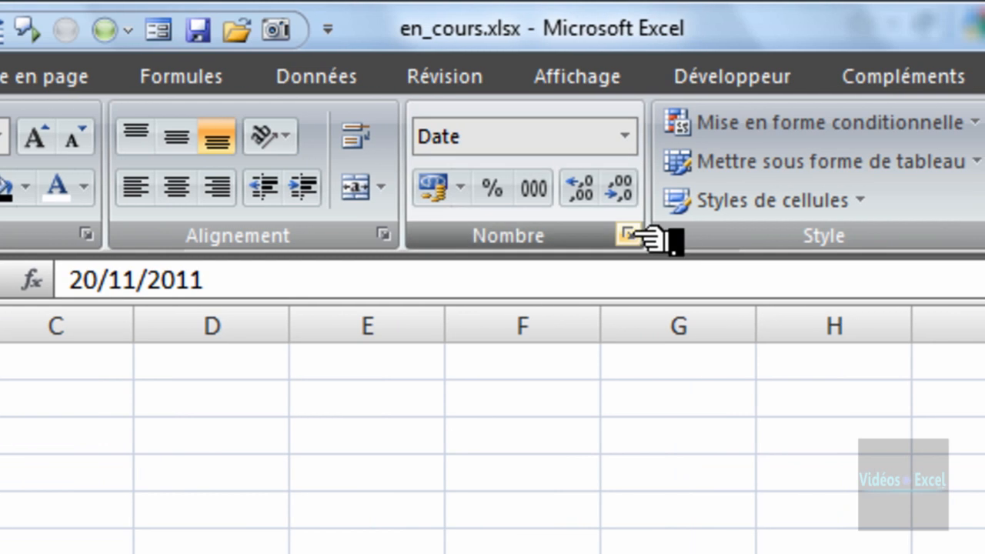
- Apply the custom number format "jjj" to the date in B2 so it shows the abbreviated weekday
click(627, 235)
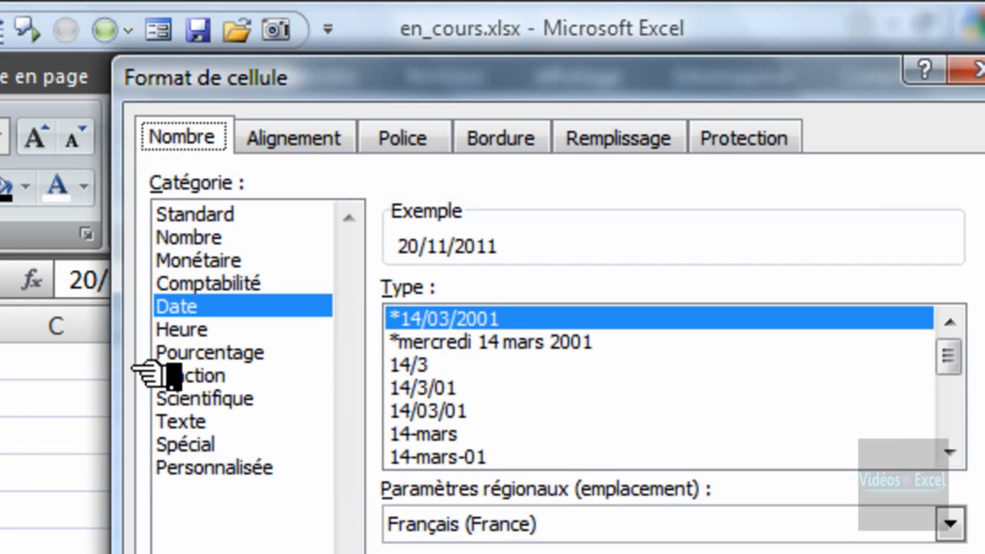
click(250, 467)
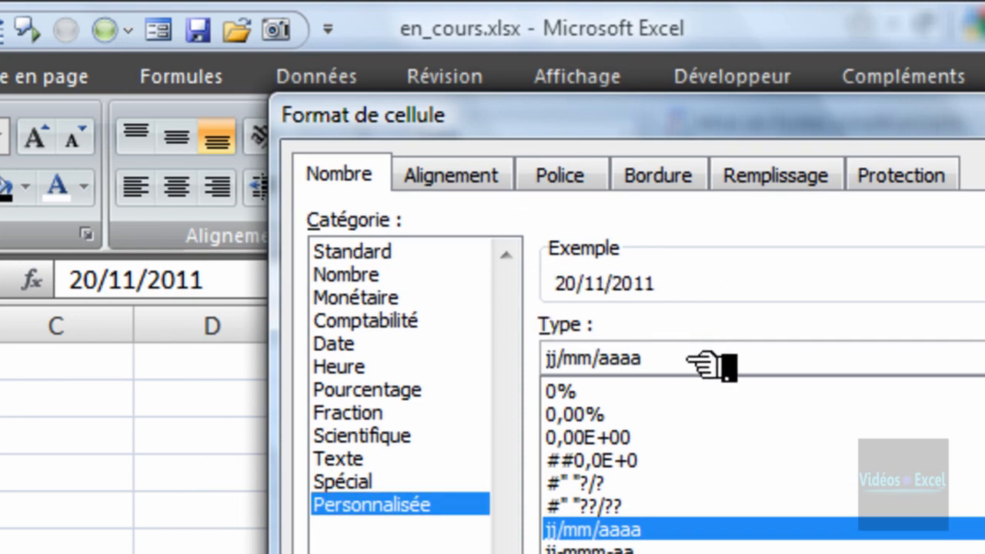
drag(654, 358, 512, 356)
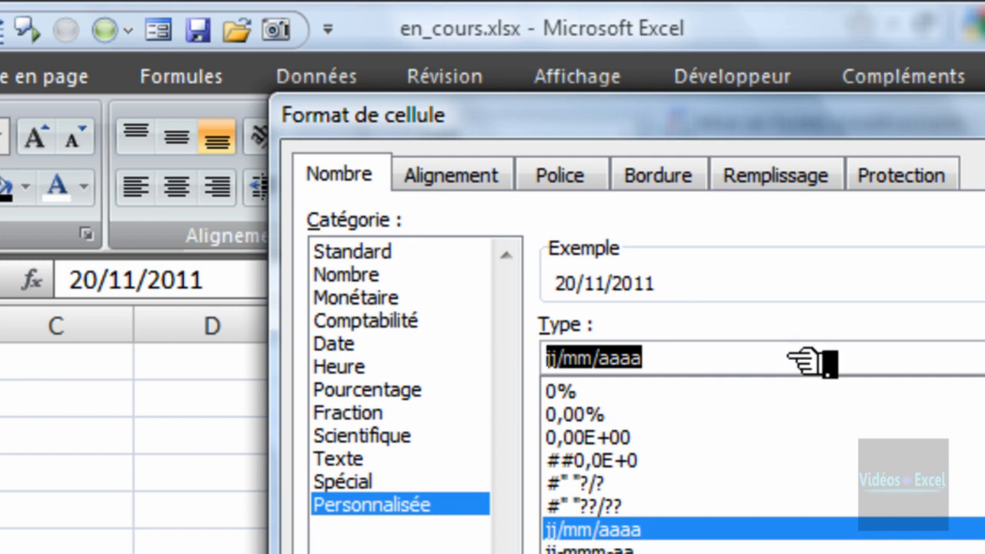
text(jjj)
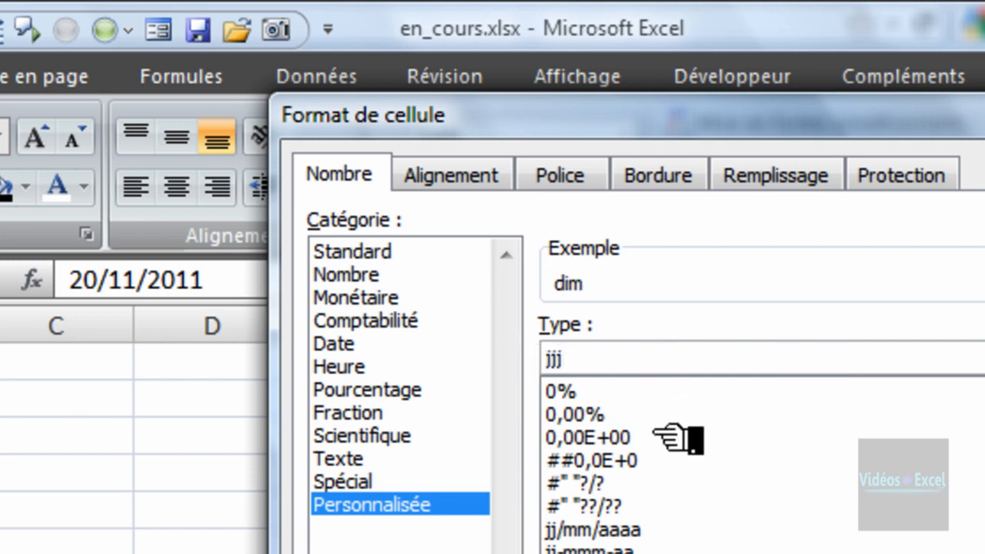
key(Return)
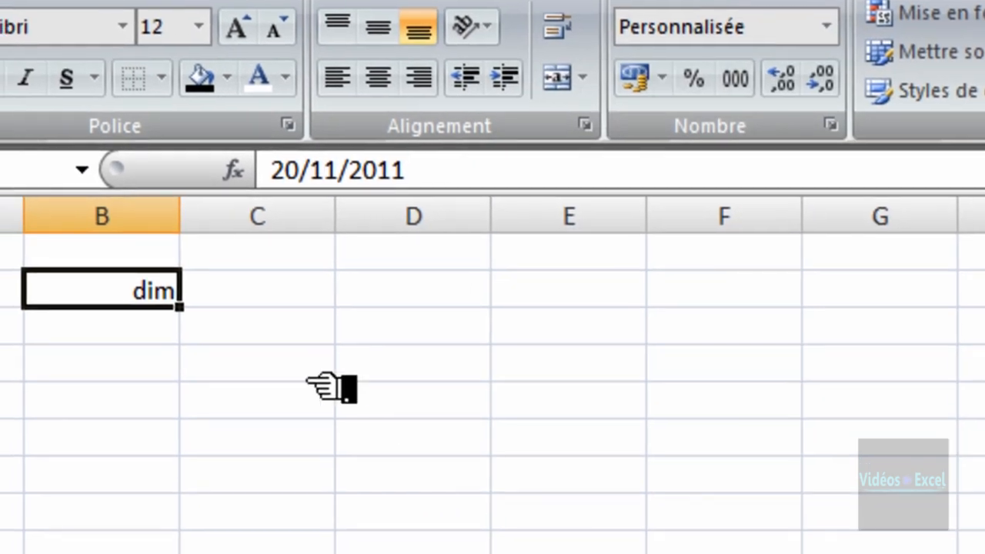
- Centre B2 horizontally and vertically, and fill its date series across row 2 to J2
click(376, 77)
click(377, 28)
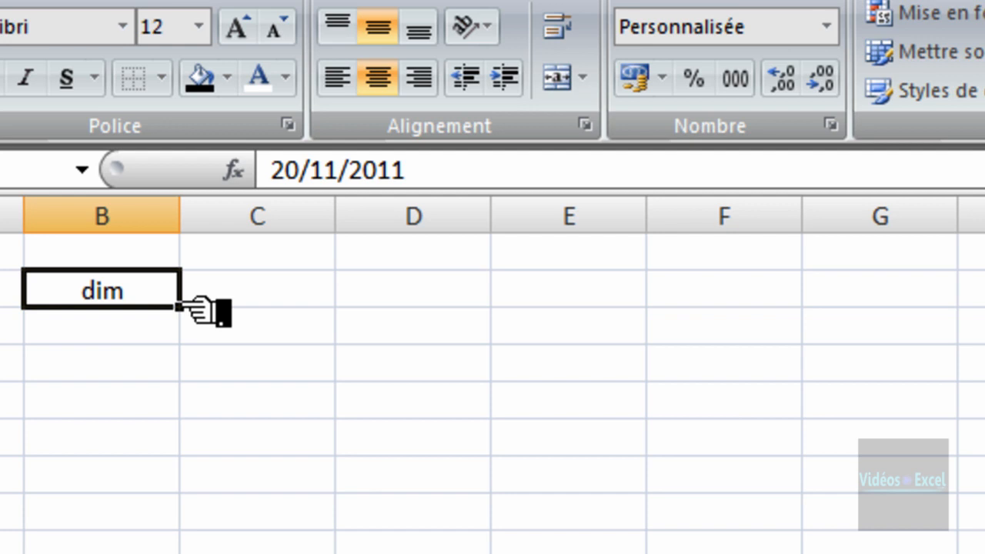
drag(187, 307, 984, 307)
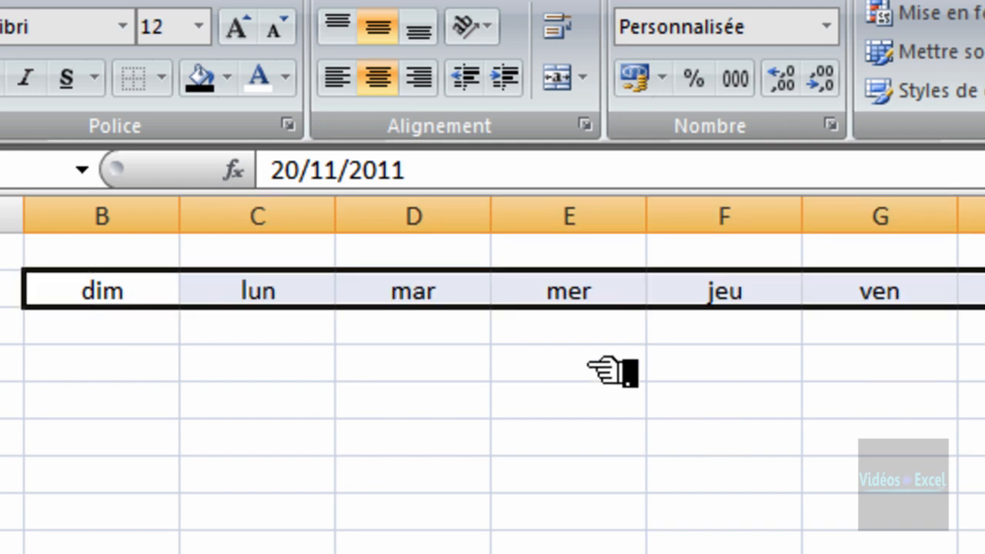
click(589, 299)
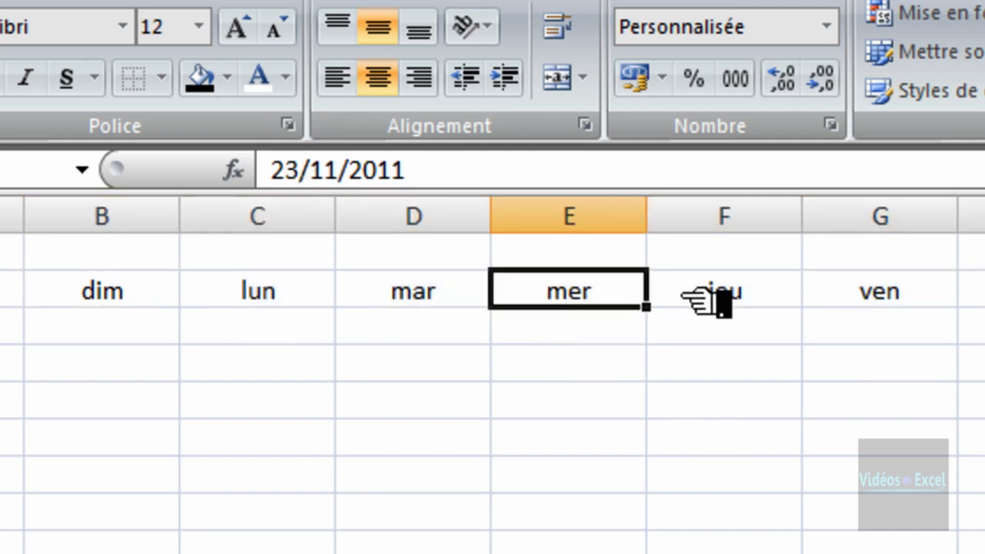
click(723, 296)
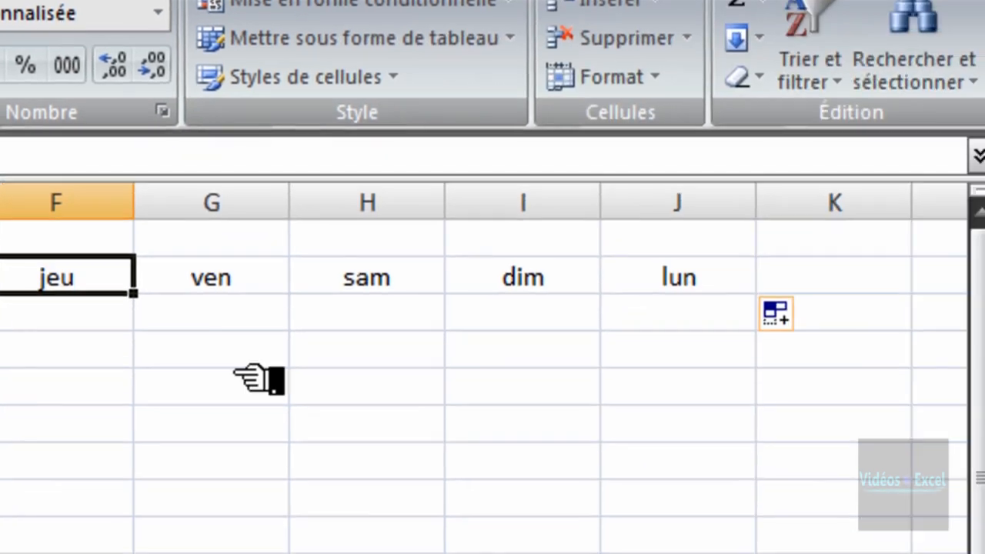
click(708, 278)
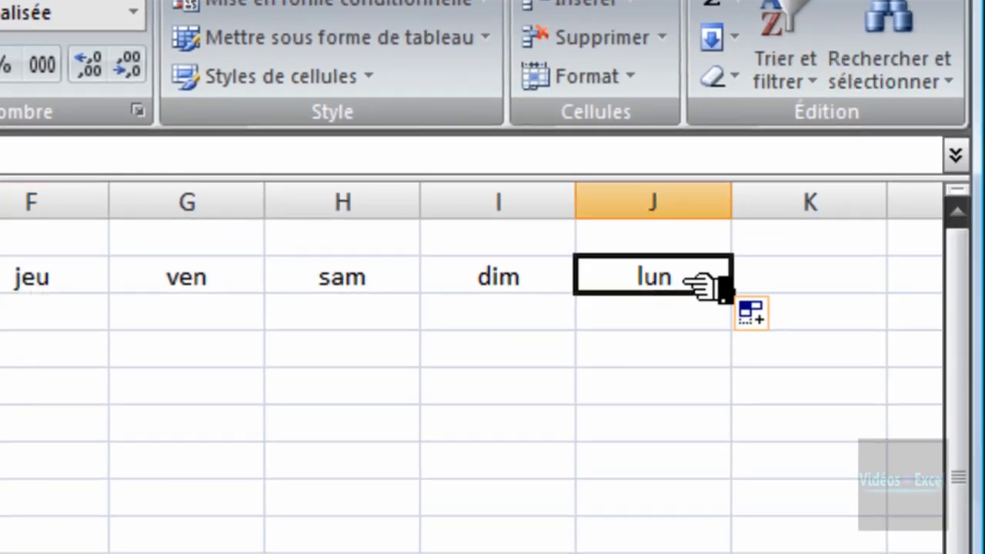
- Extend the weekday series from J2 further along row 2, past column AD
scroll(471, 368, right, 4)
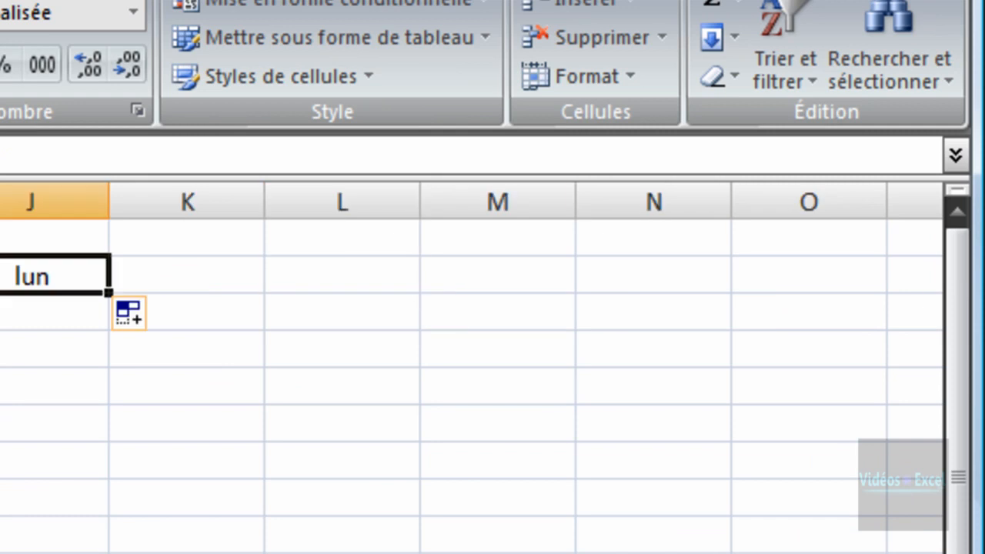
drag(110, 292, 644, 282)
click(644, 281)
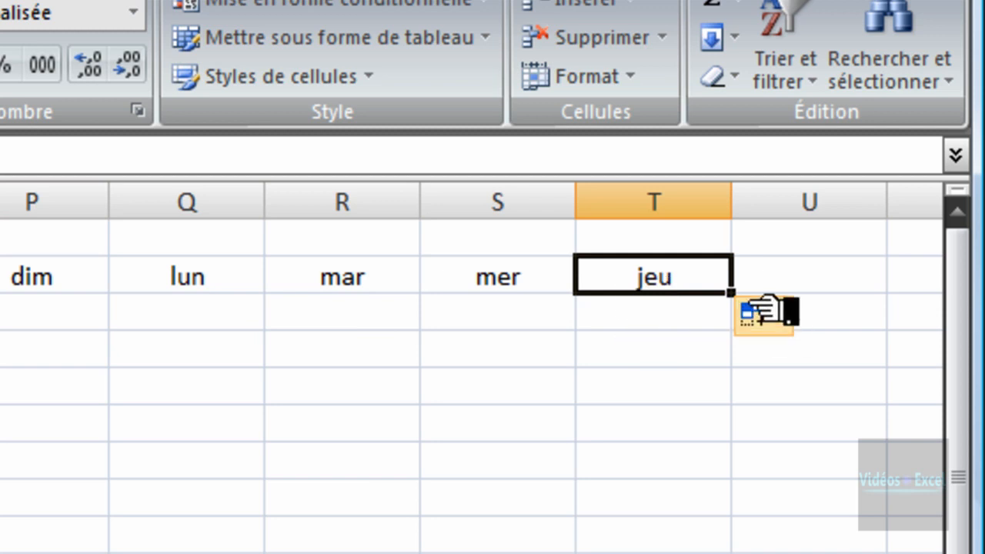
drag(729, 292, 543, 270)
click(549, 290)
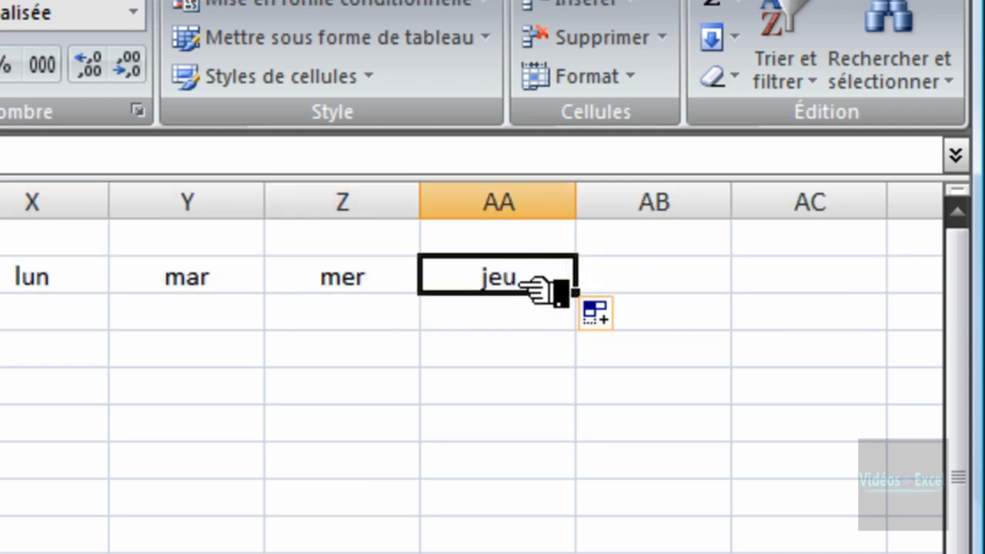
drag(585, 294, 681, 286)
click(685, 286)
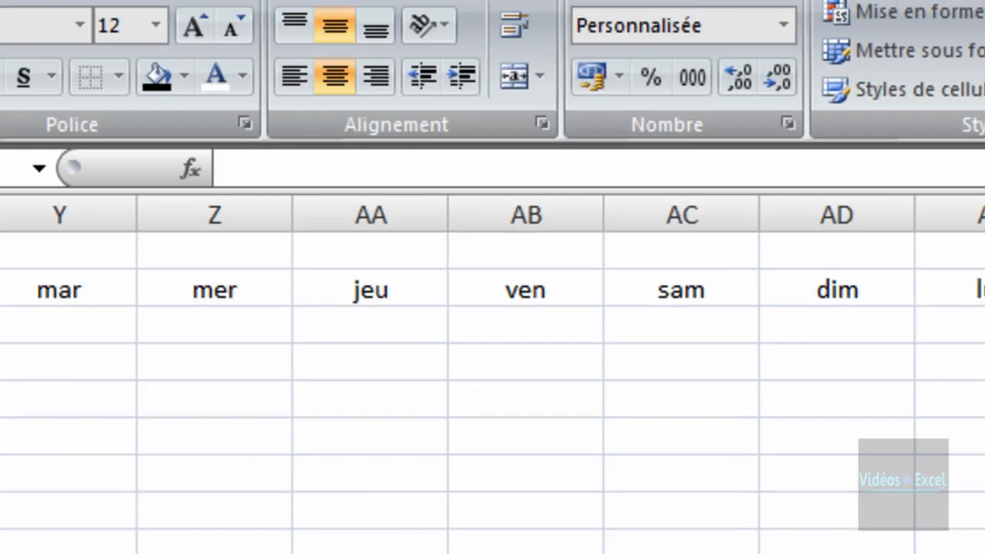
- Autofit the widths of columns B to AG to their weekday labels
mouse_move(653, 201)
mouse_down()
mouse_move(912, 205)
mouse_move(424, 248)
mouse_move(18, 228)
mouse_move(297, 230)
mouse_up()
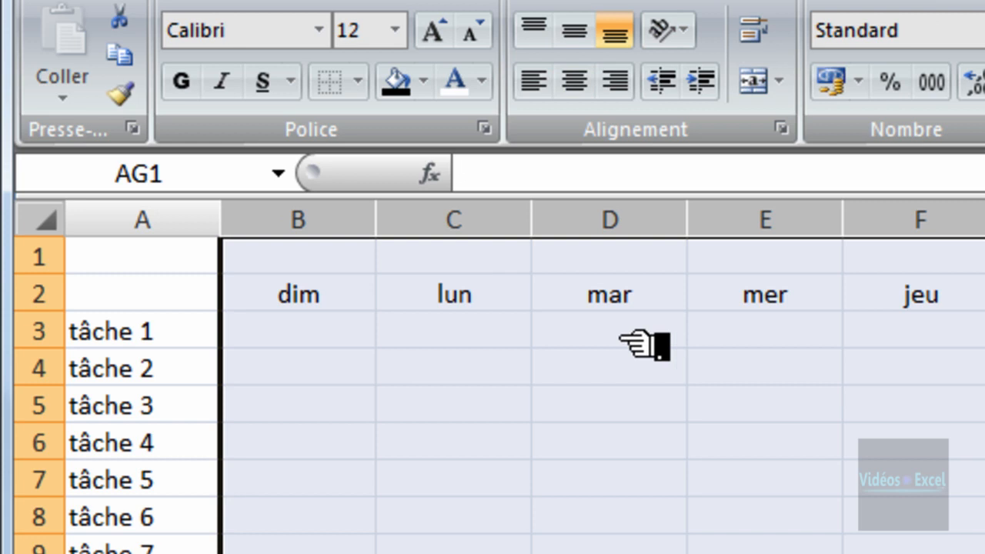
double_click(377, 225)
click(430, 371)
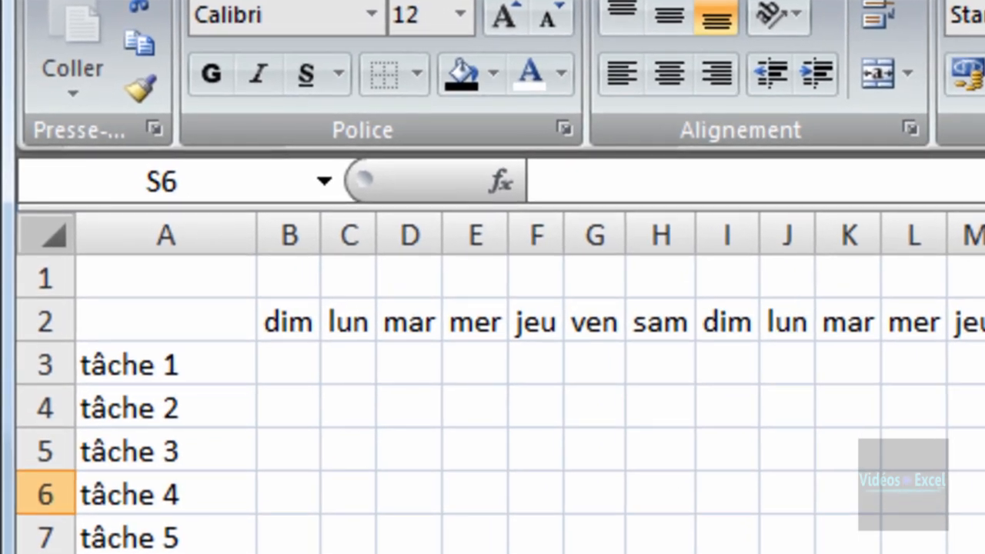
scroll(492, 385, right, 2)
scroll(493, 384, left, 2)
scroll(492, 385, right, 2)
scroll(492, 385, left, 2)
click(660, 552)
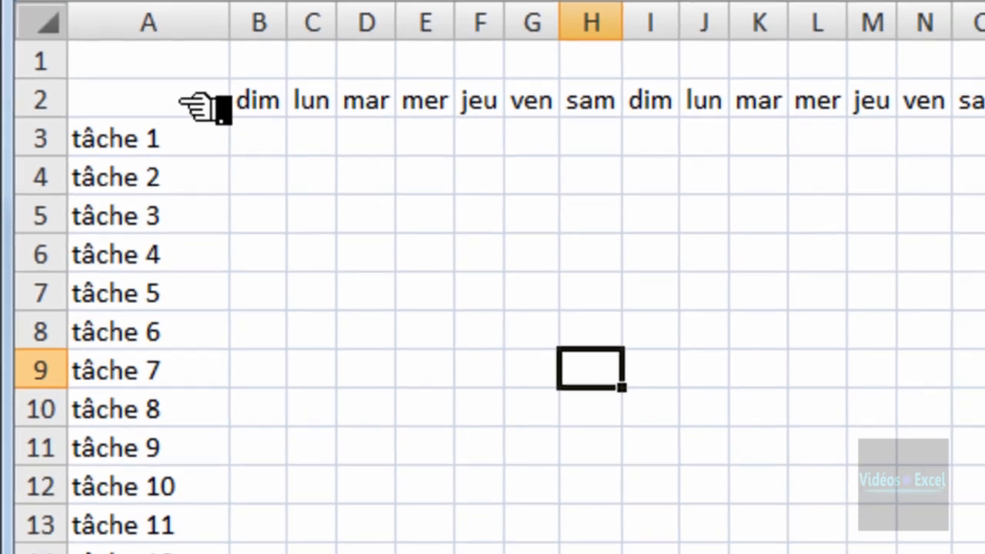
- Apply all borders to the whole table, from A2 through row 14 and across to the last weekday column
drag(233, 321, 224, 540)
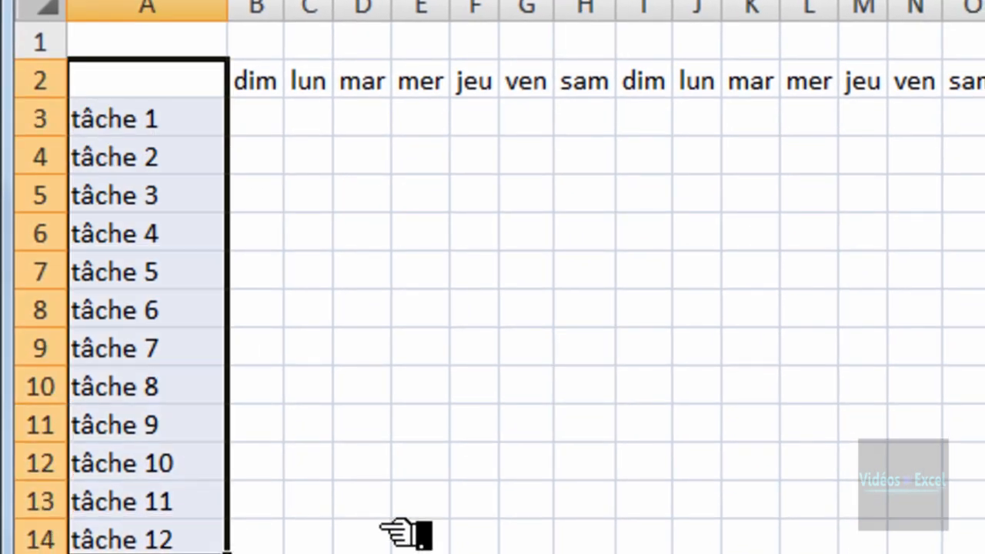
key(ctrl+shift+Right)
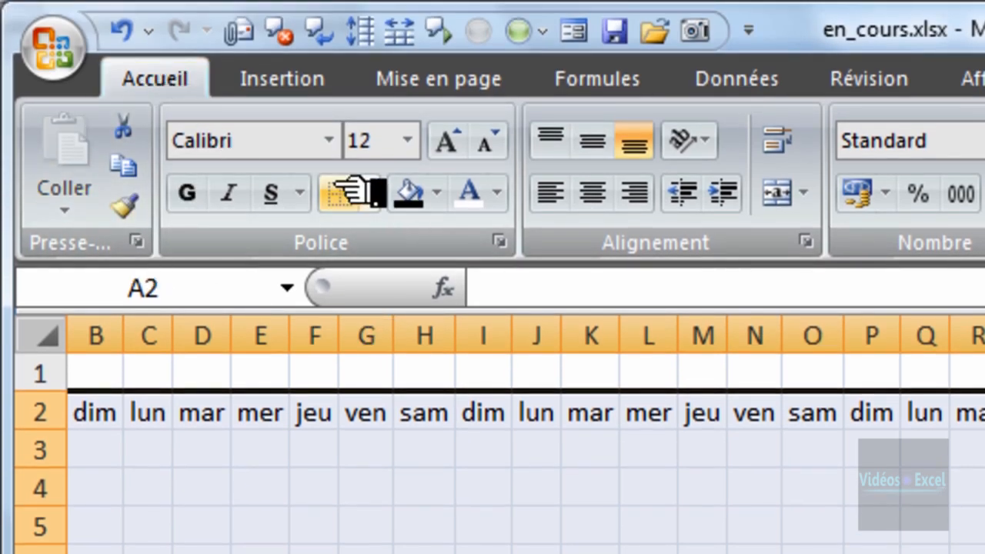
click(368, 194)
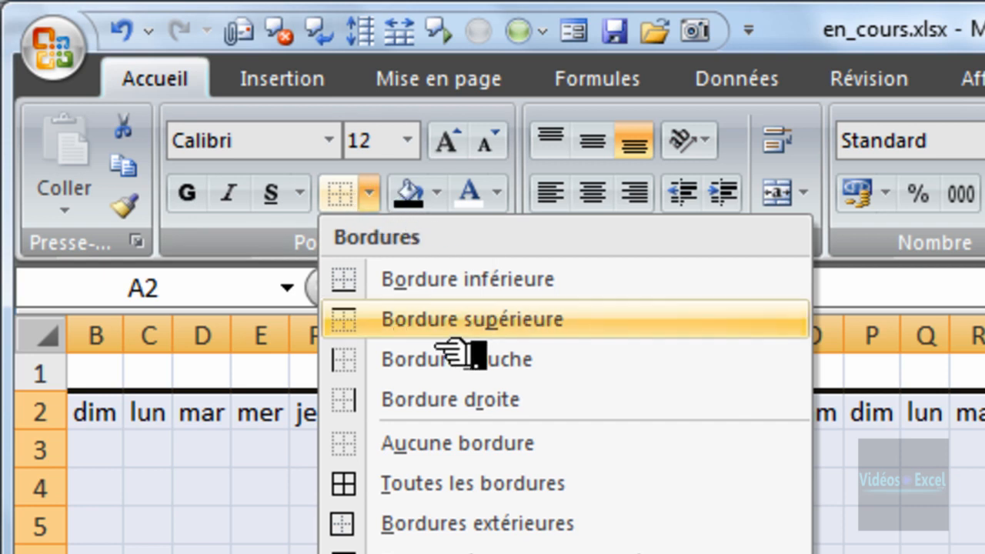
click(608, 490)
click(627, 550)
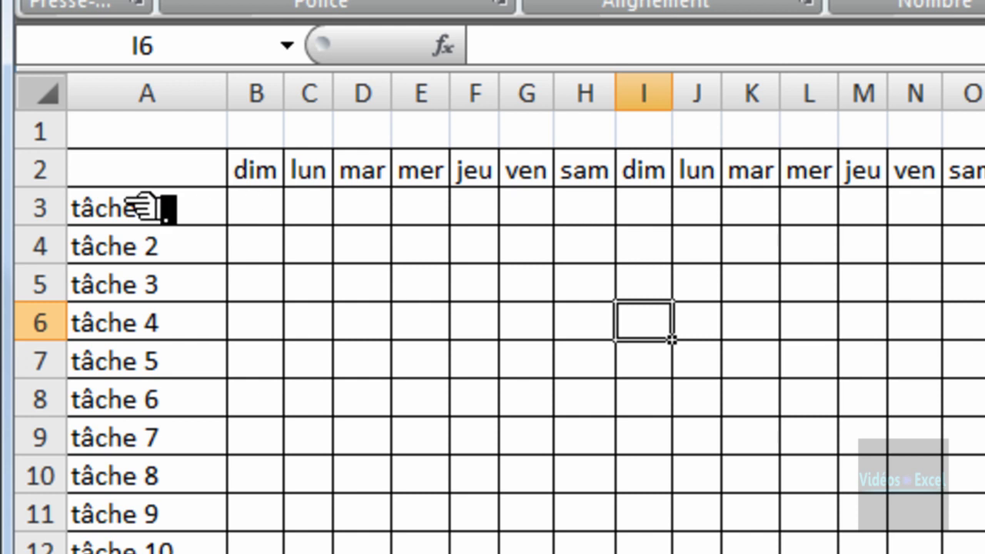
- Increase the height of the weekday header row, row 2
drag(40, 189, 44, 209)
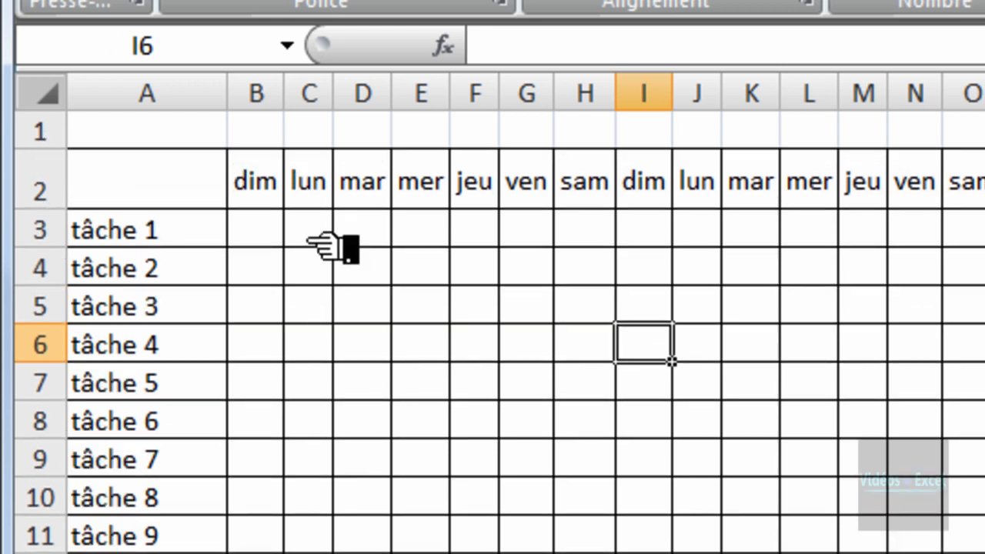
click(265, 193)
click(584, 350)
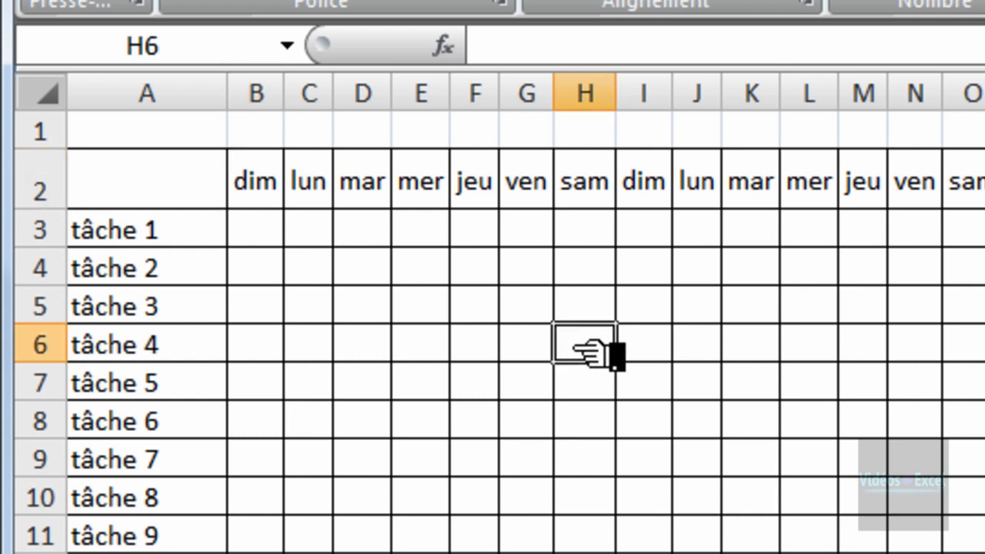
drag(260, 232, 984, 382)
click(984, 553)
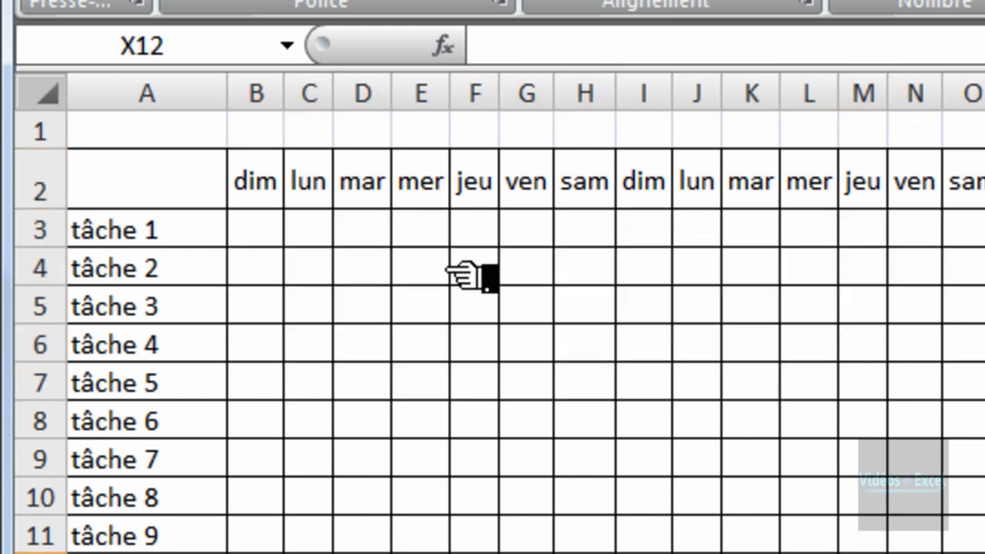
drag(262, 238, 984, 344)
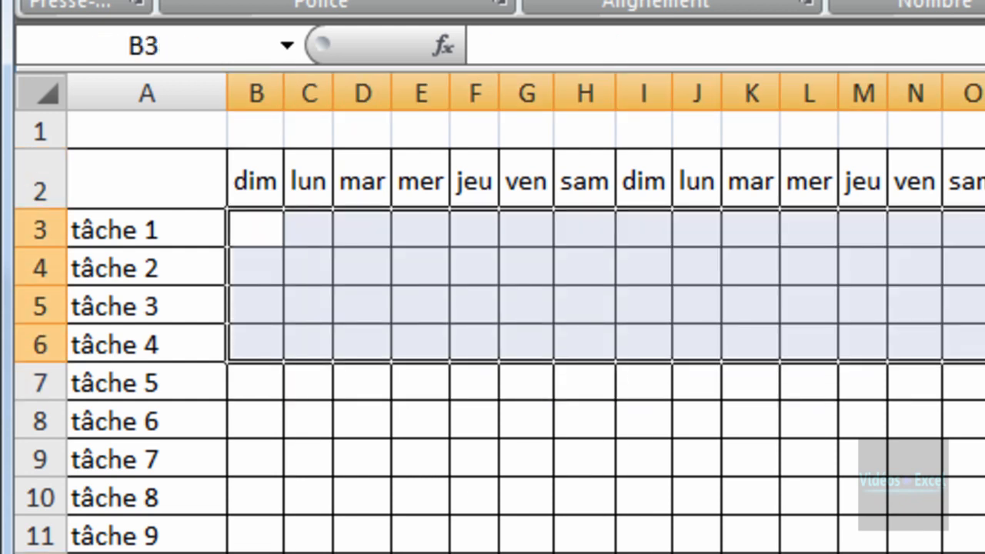
click(812, 266)
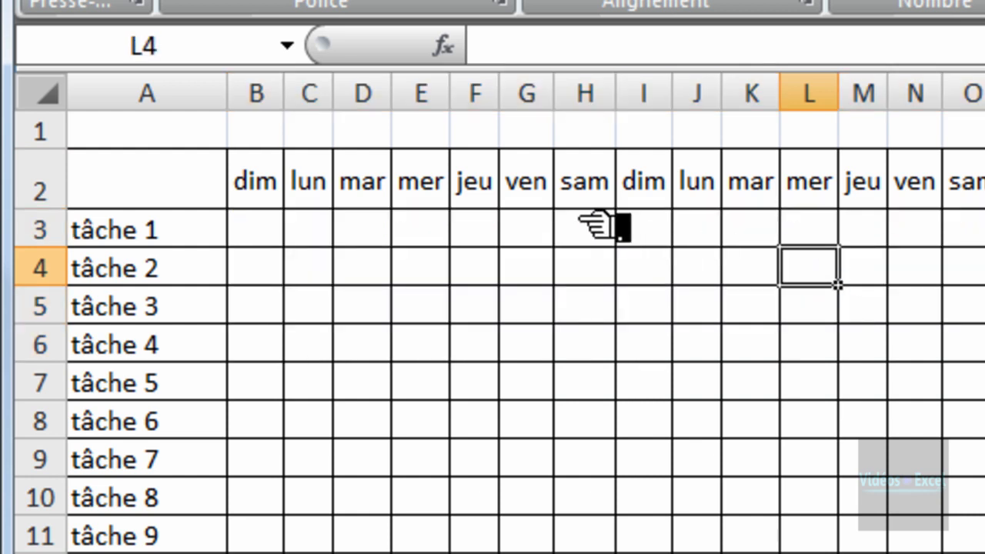
drag(583, 221, 644, 553)
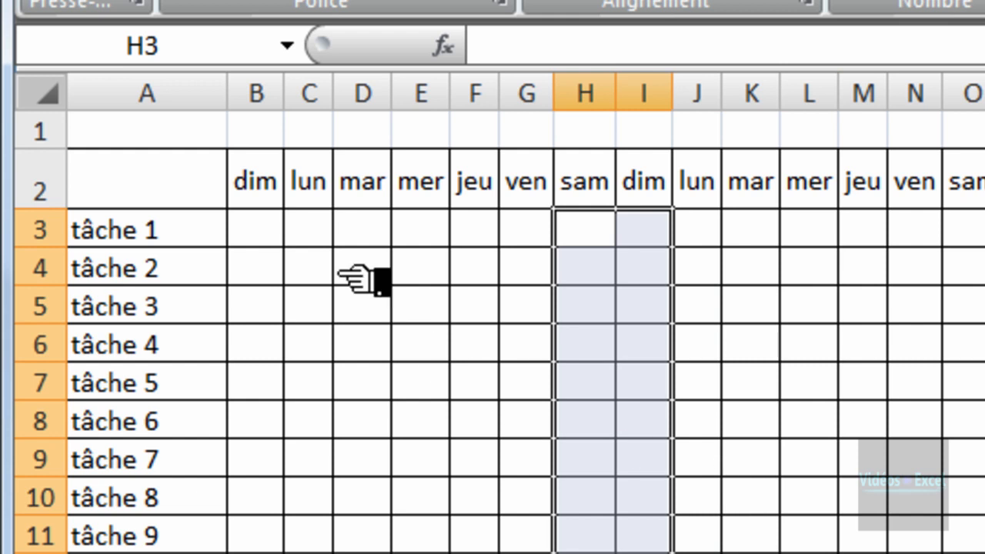
click(278, 240)
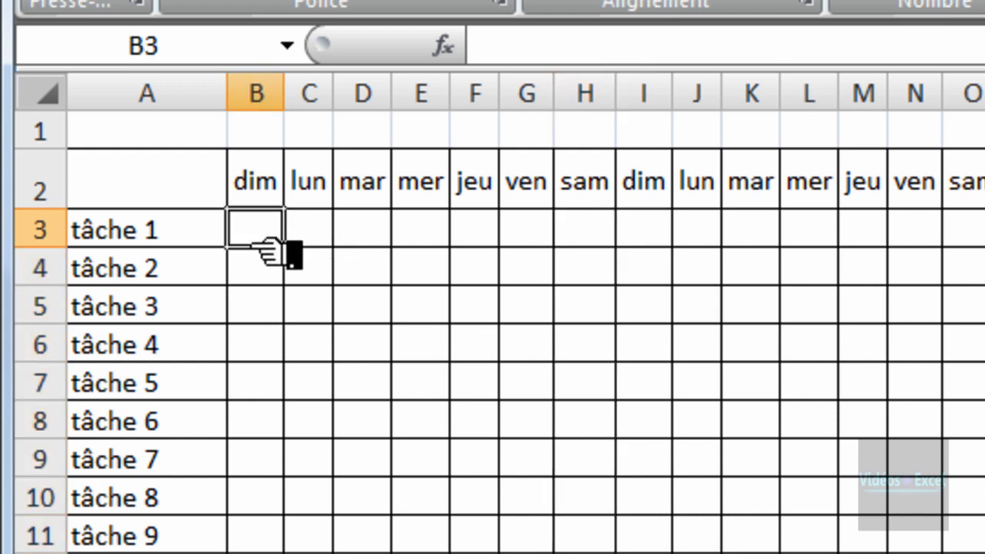
- Start a formula-based conditional formatting rule for the planning grid, from B3 through row 14 and across to the last weekday column
drag(248, 234, 984, 553)
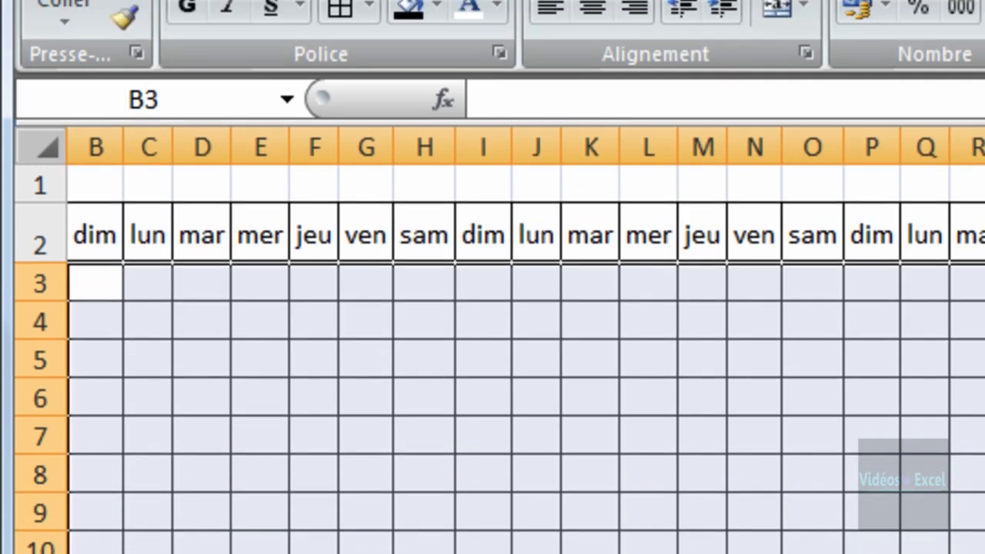
scroll(523, 331, left, 1)
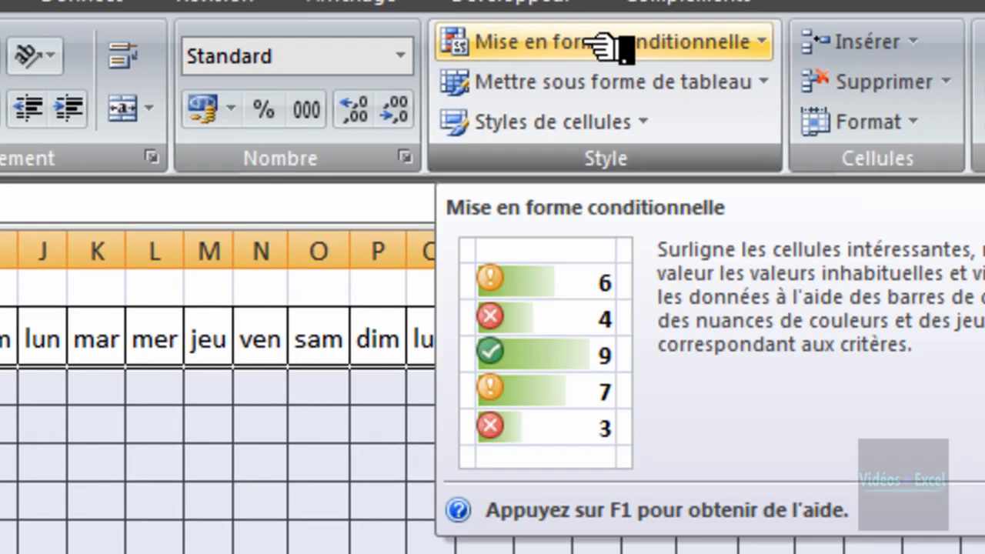
click(604, 42)
click(610, 501)
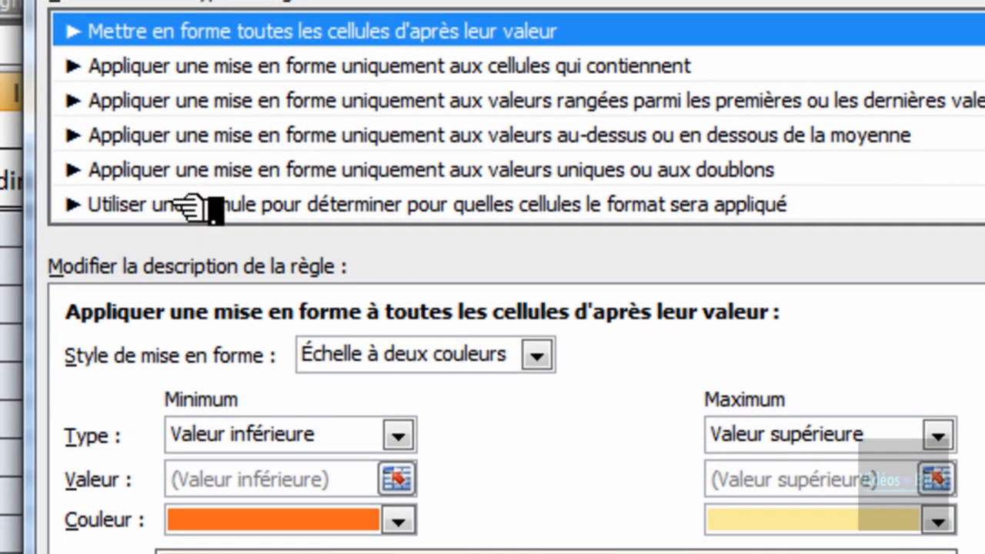
click(112, 289)
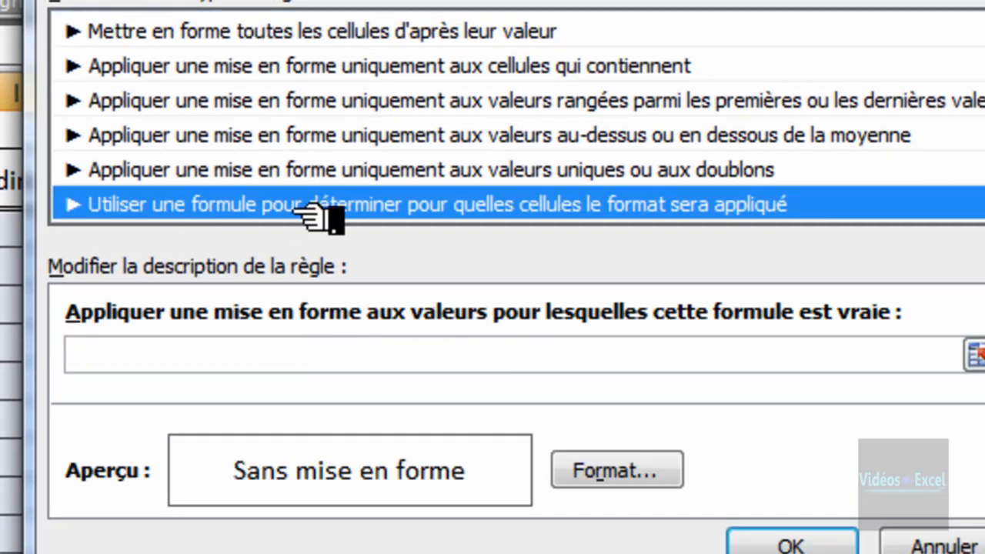
- Enter the Saturday condition =joursem(B$2;2)=6 as the rule's formula, with only the row of B2 locked
click(250, 348)
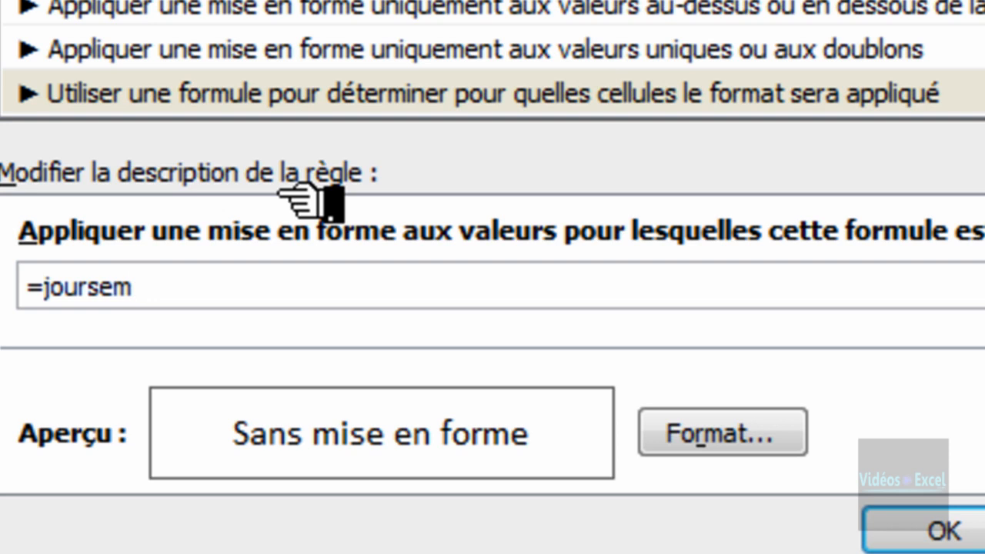
text(()
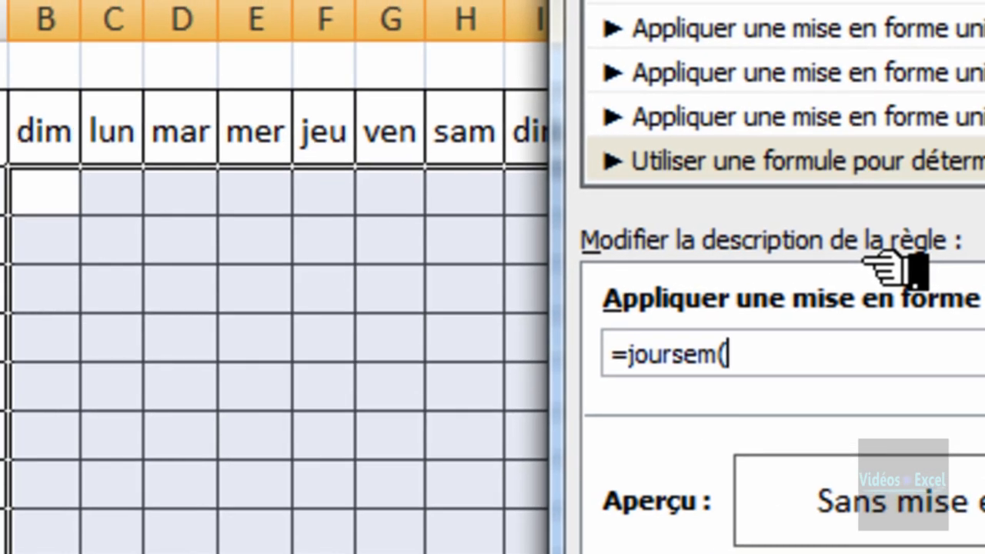
click(68, 147)
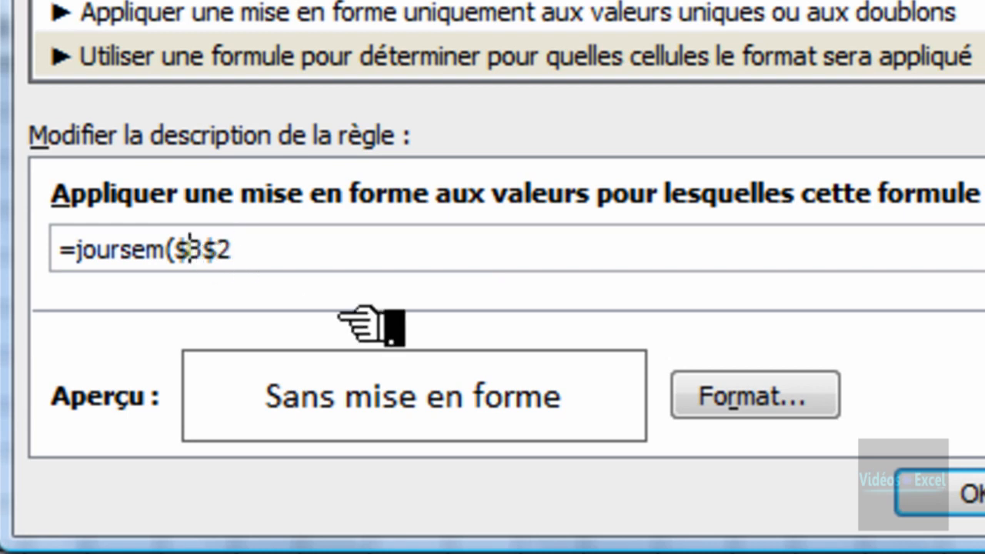
key(BackSpace)
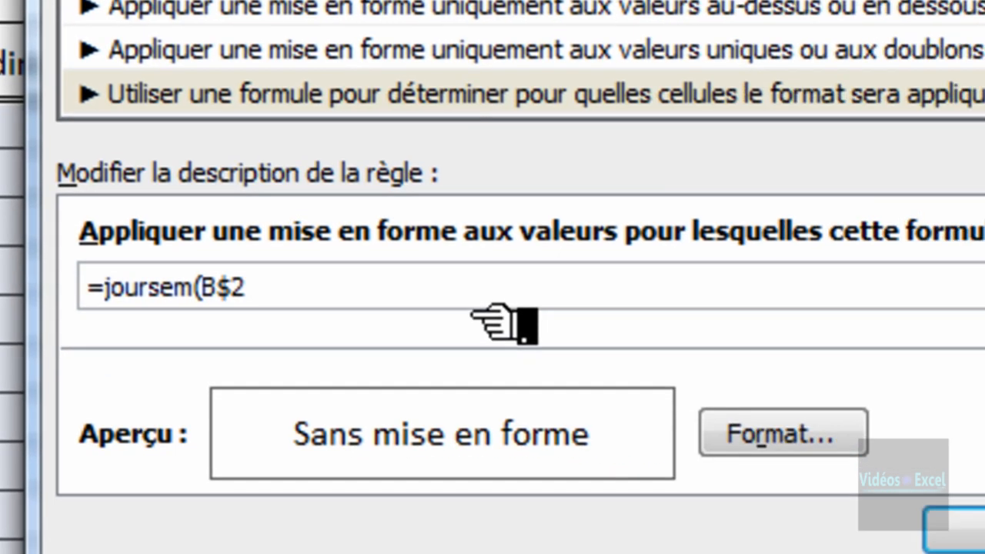
text(;)
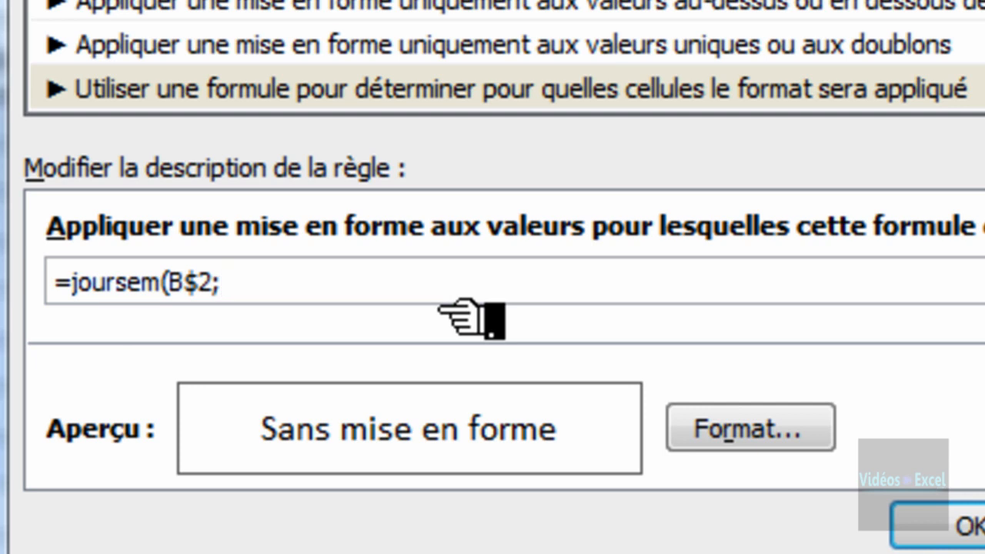
text(2))
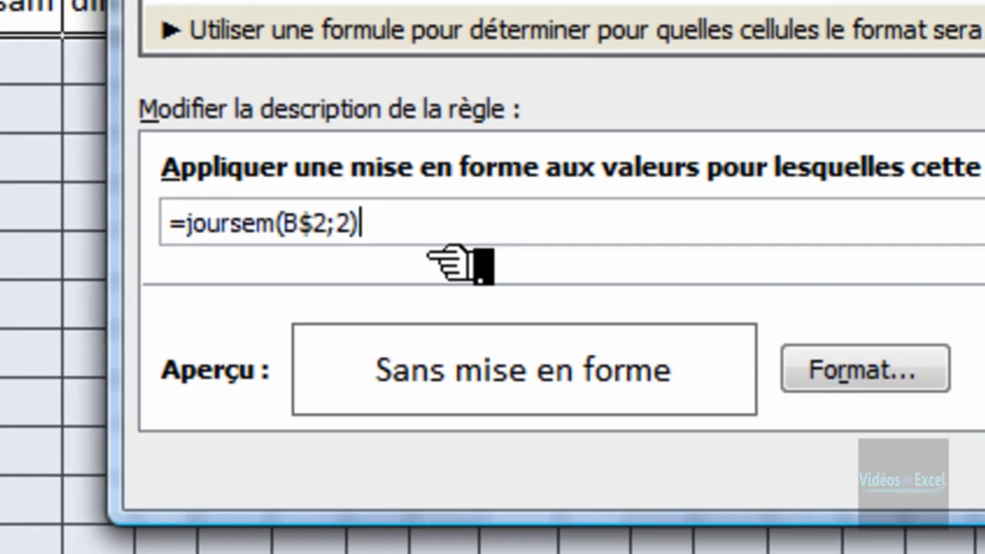
text(=)
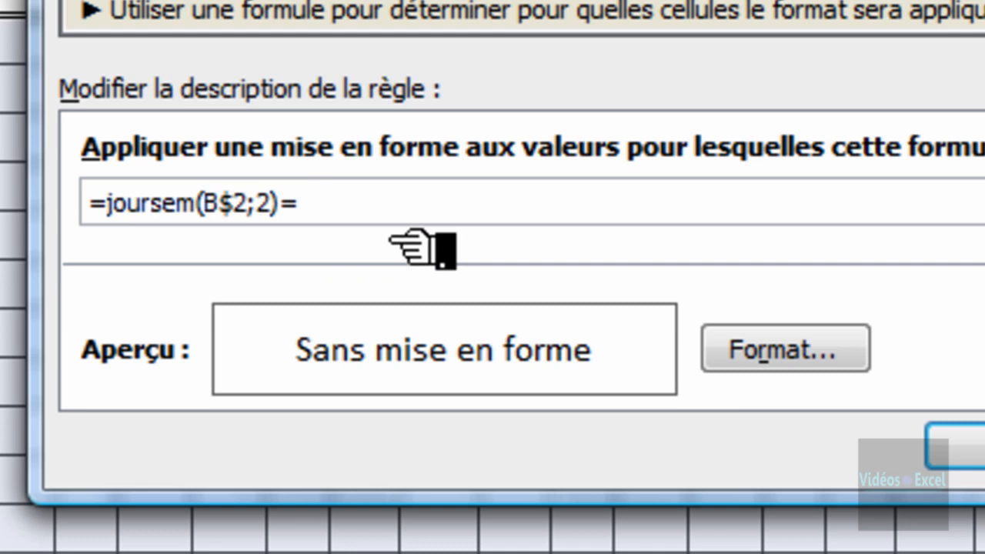
text(6)
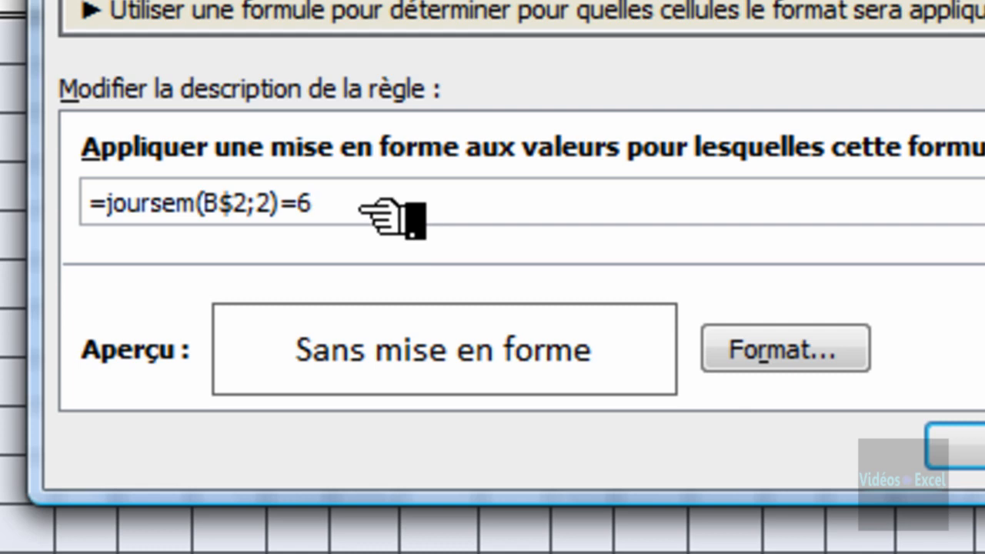
drag(332, 201, 126, 216)
click(115, 220)
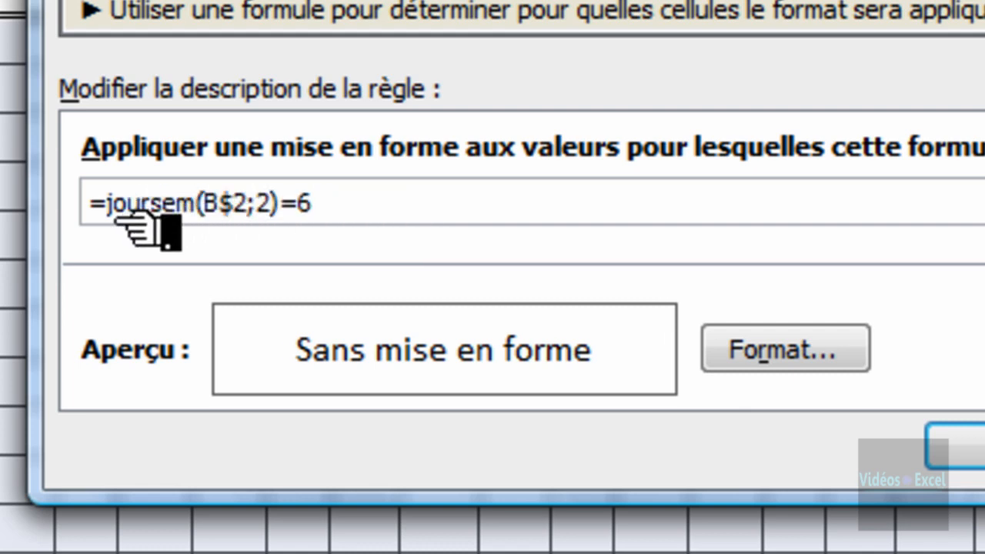
key(shift+End)
text(+$A$3:$B$3)
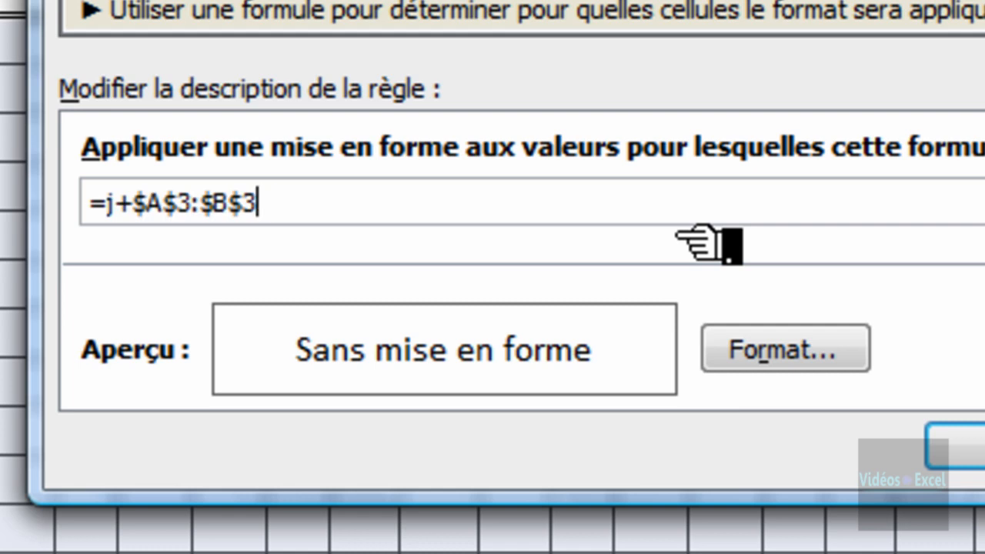
key(ctrl+z)
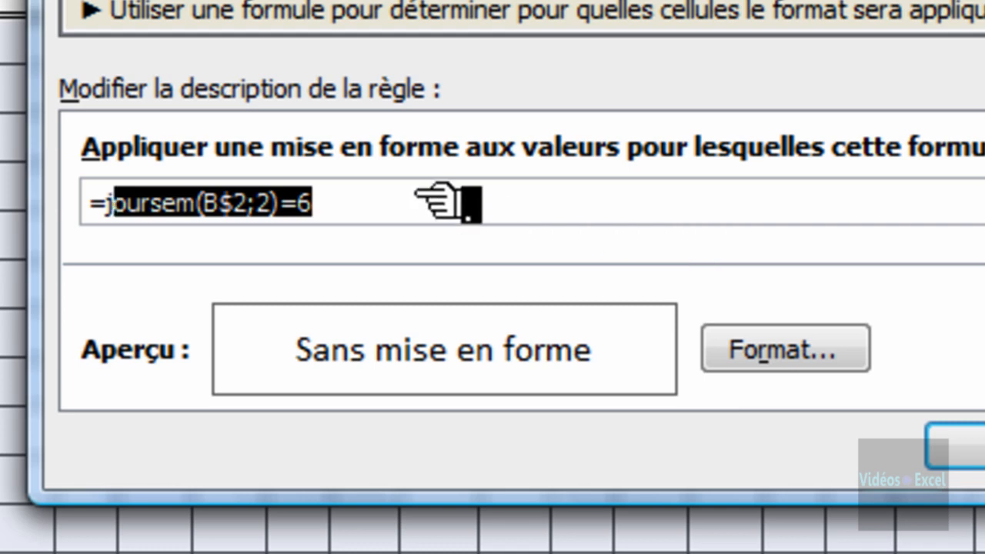
- Append a copy of joursem(B$2;2)=6 to the end of the rule's formula, separated by a semicolon
click(431, 214)
shift+click(107, 220)
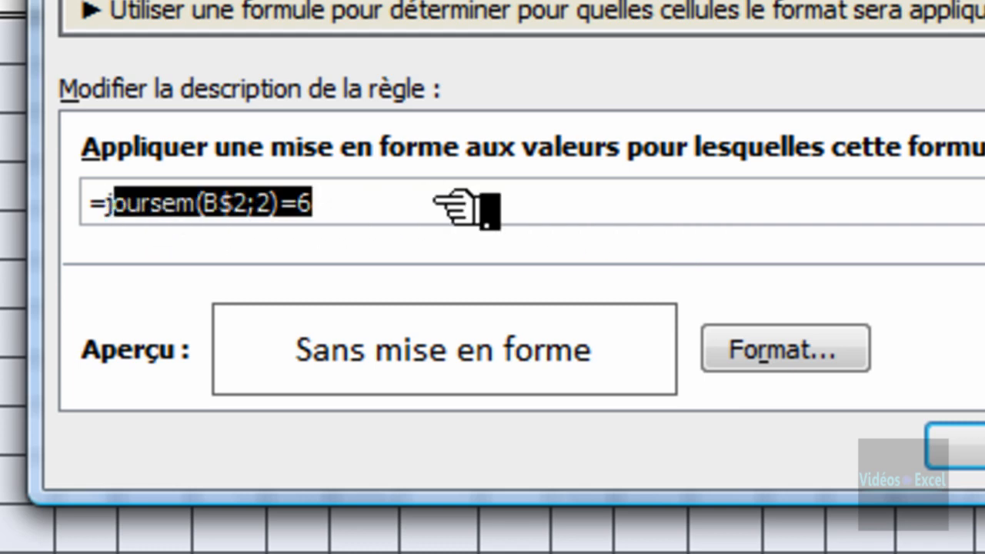
key(shift+Right)
key(shift+Left)
key(ctrl+c)
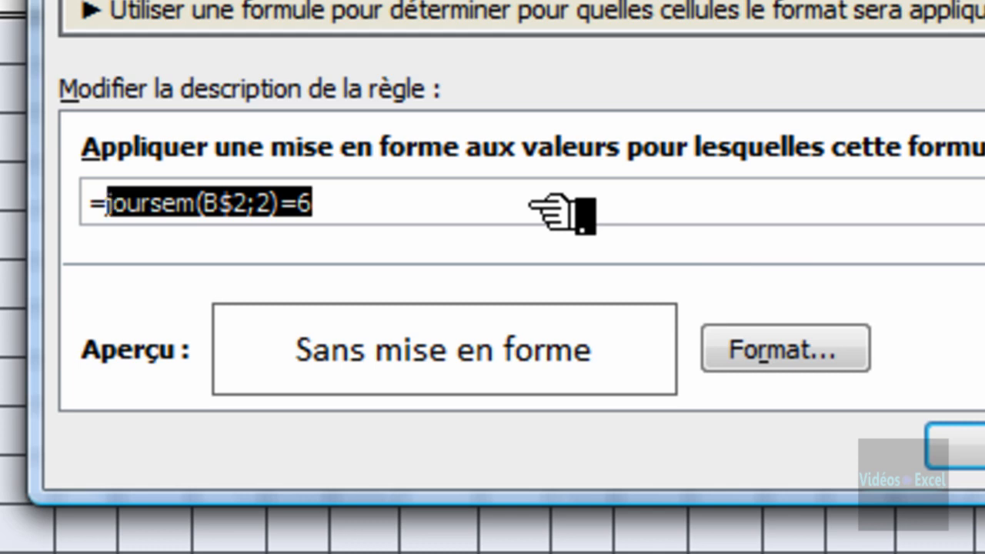
click(523, 214)
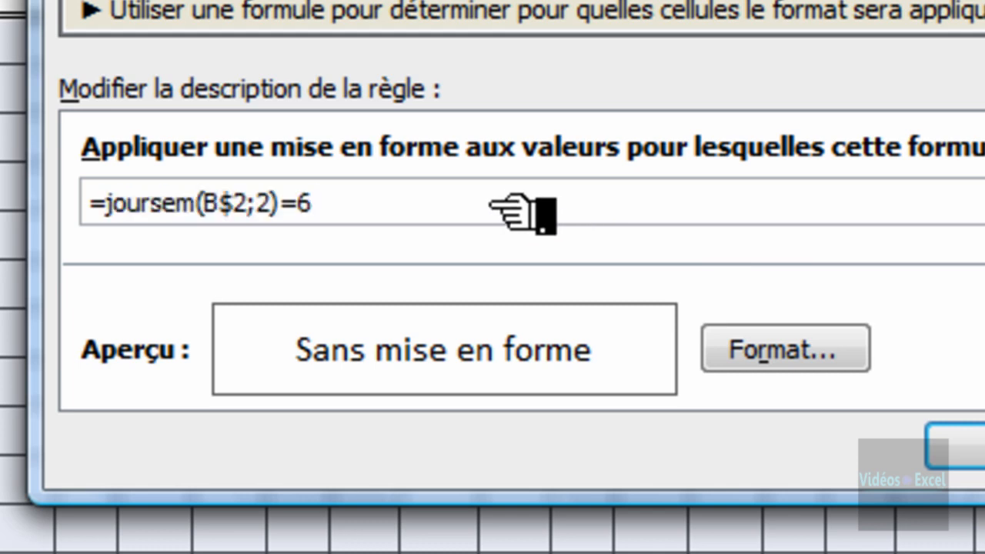
text(;)
key(ctrl+v)
text(=6)
click(220, 204)
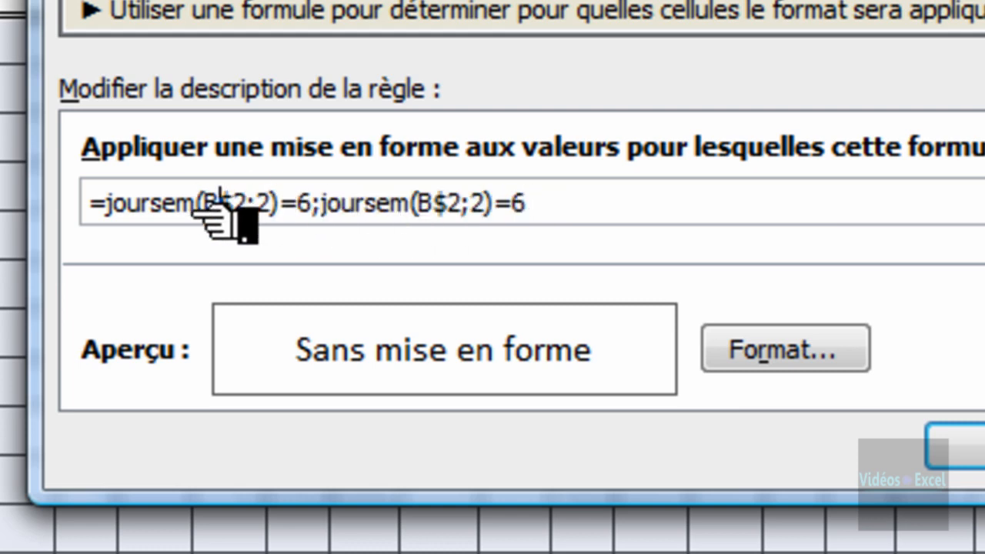
- Set the second condition's day number to 7 and enclose both conditions in an ou() function: =ou(joursem(B$2;2)=6;joursem(B$2;2)=7)
click(560, 204)
key(BackSpace)
text(7)
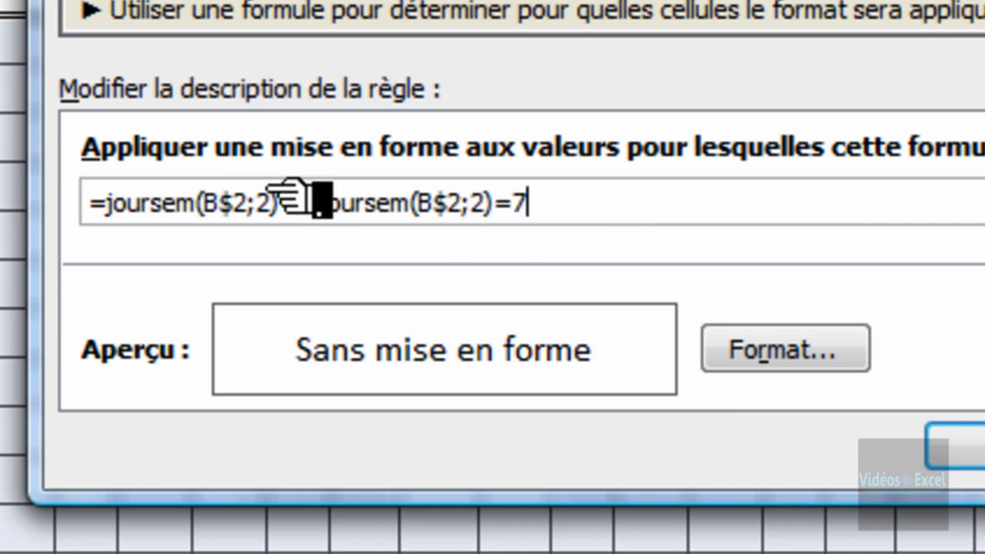
click(107, 204)
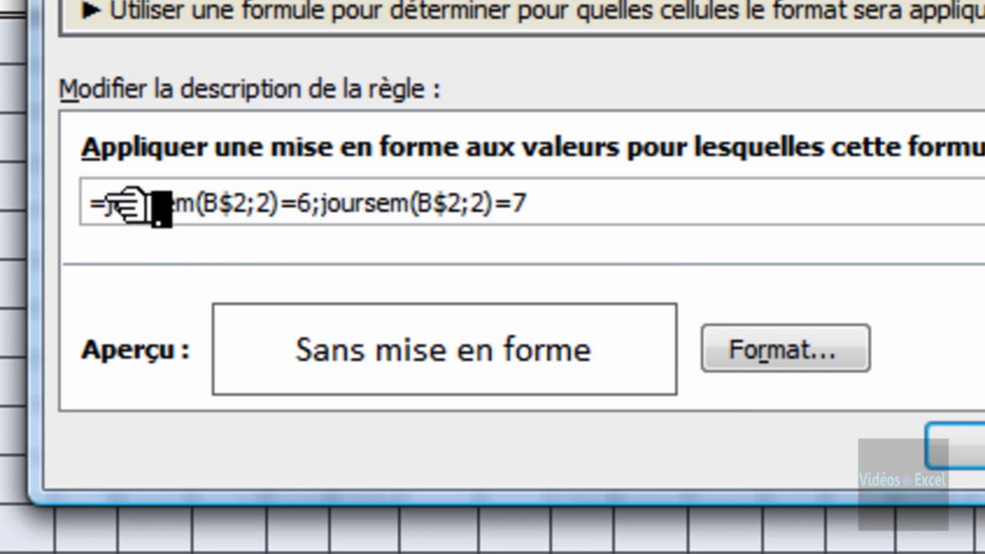
text(ou)
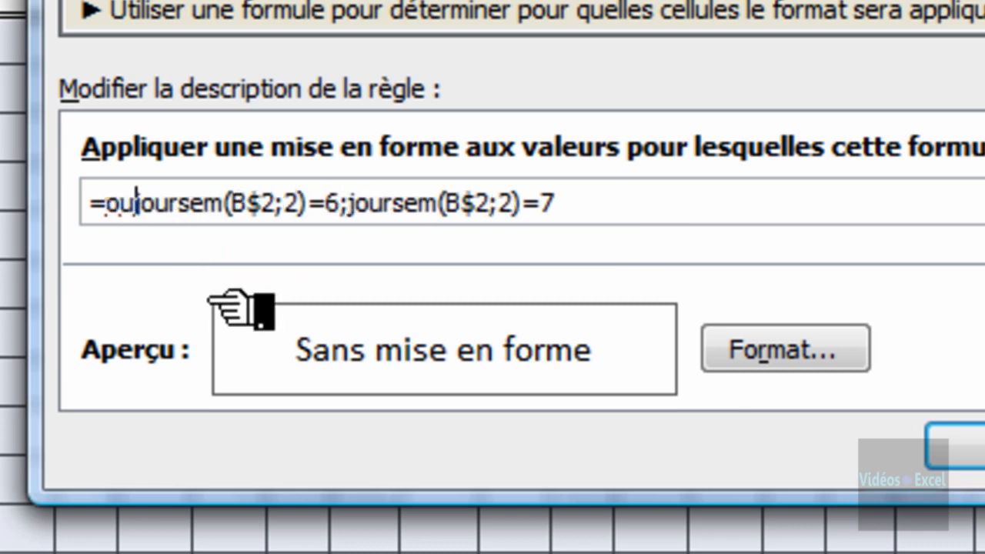
text(()
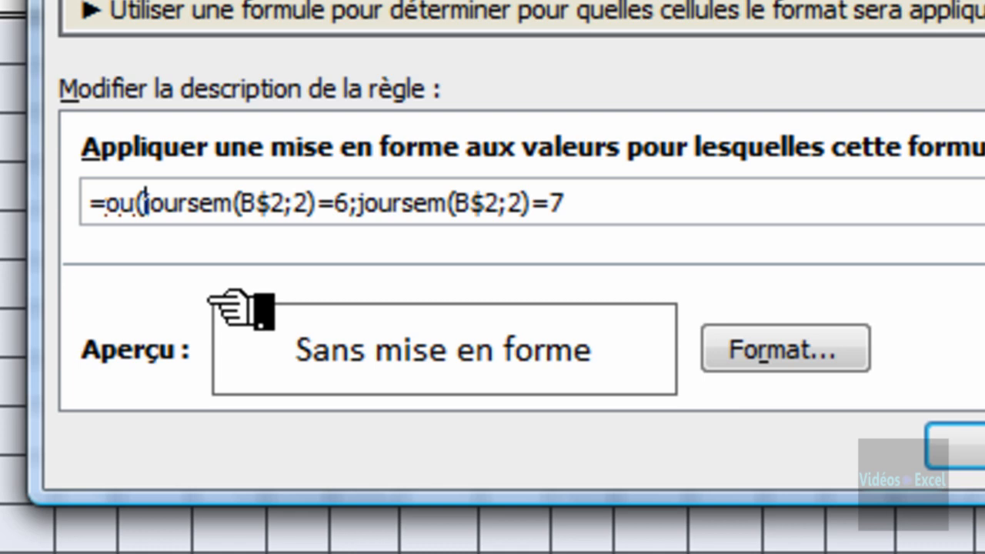
click(677, 217)
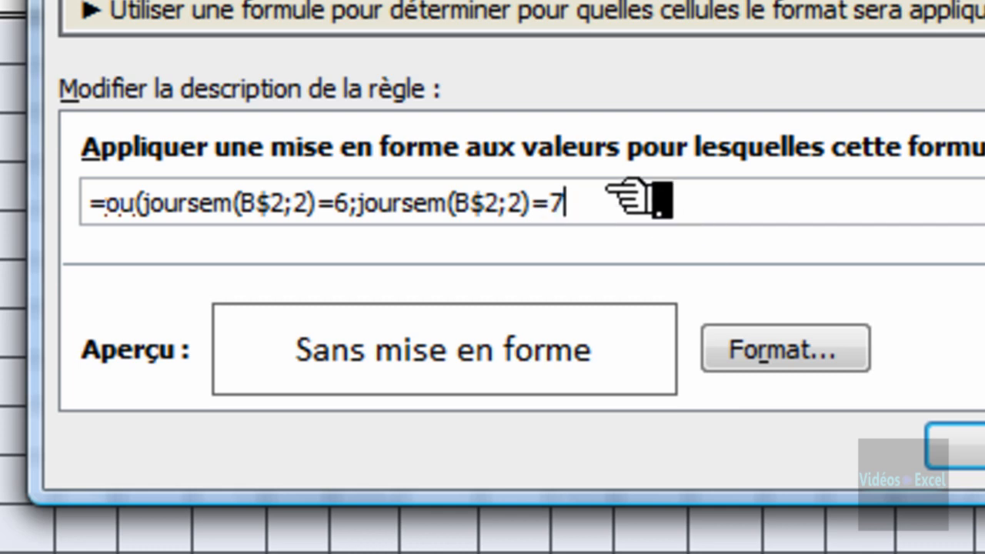
text())
- Give the rule a light green background fill from the standard colours and apply it to the selected grid
click(827, 354)
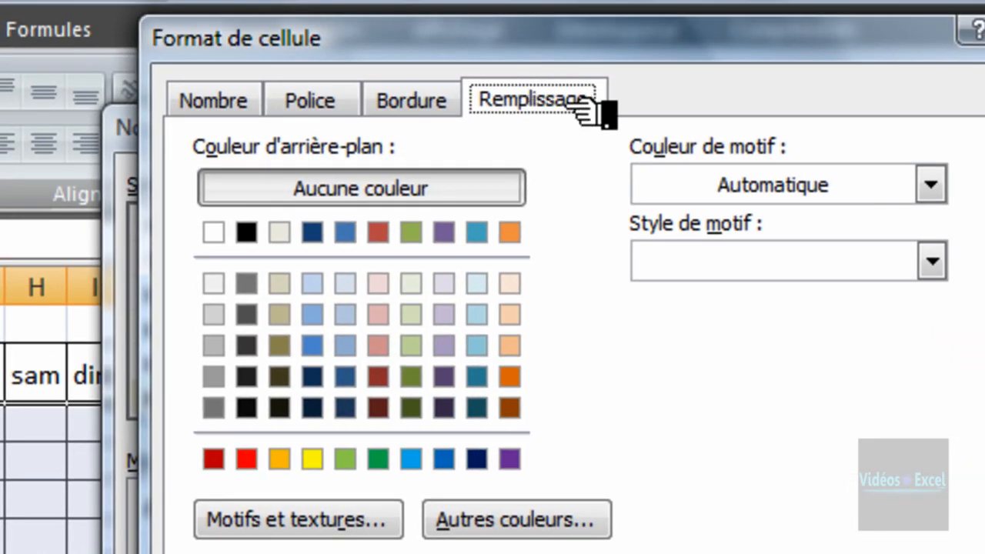
click(346, 459)
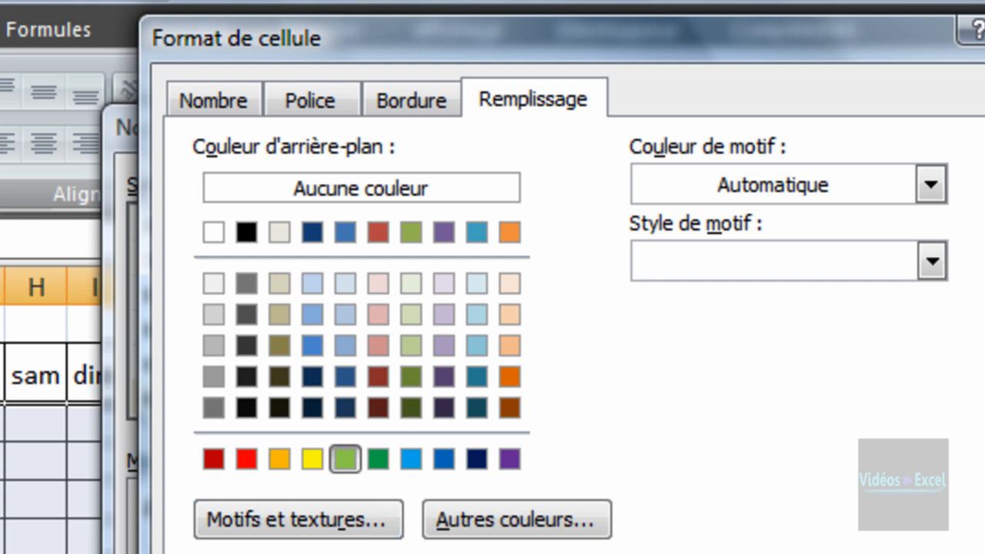
key(Return)
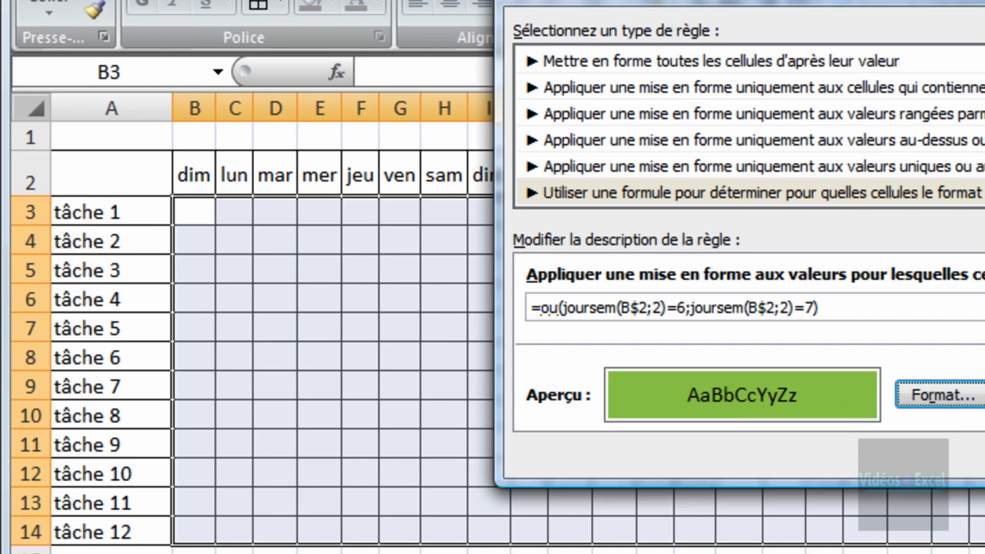
click(984, 473)
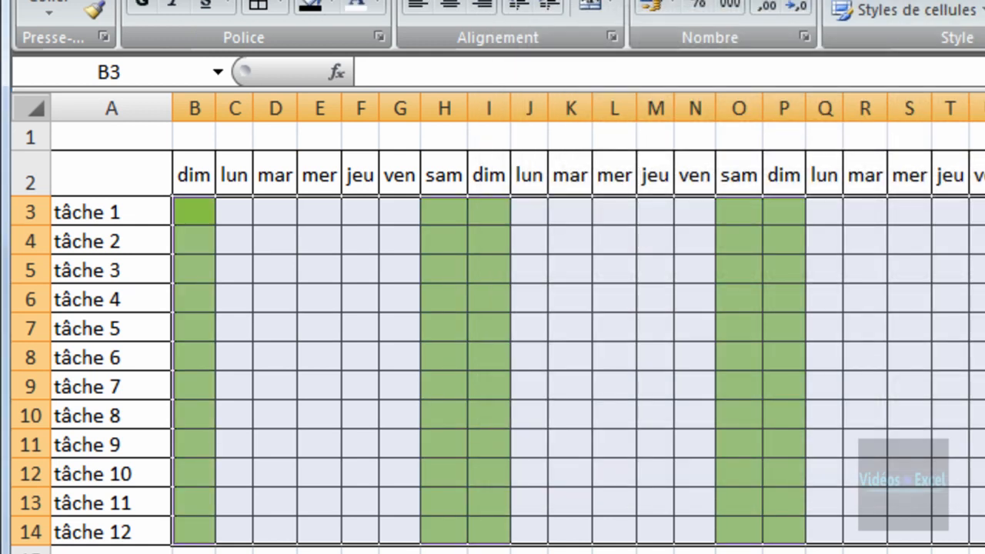
- Check the shading of the Saturday and Sunday columns along row 3, as far as column X
click(890, 398)
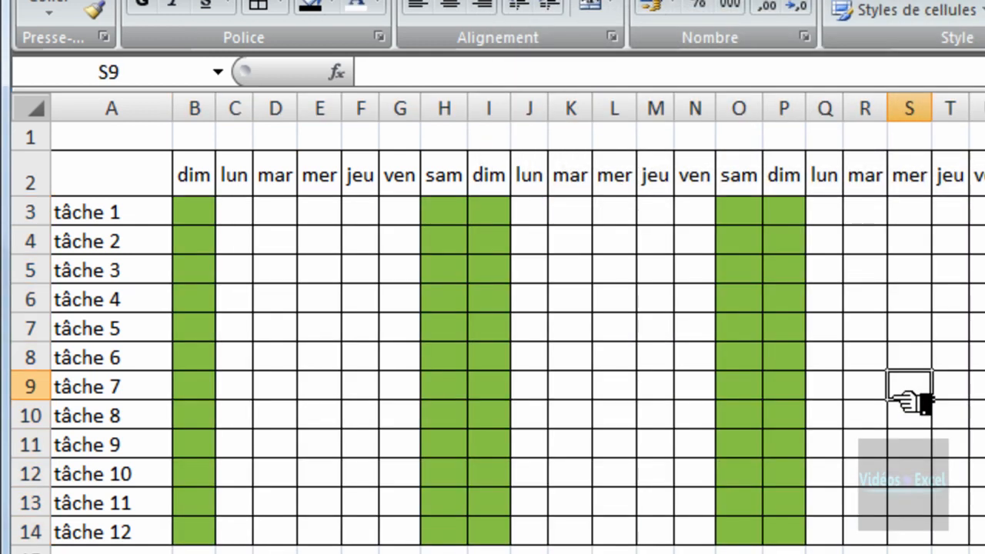
click(453, 218)
click(485, 209)
click(775, 211)
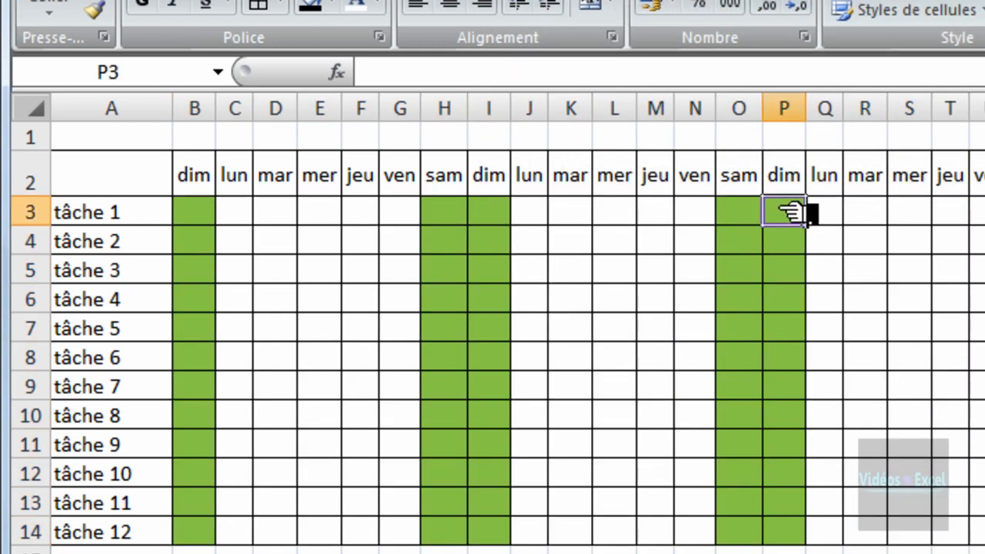
click(758, 220)
click(984, 216)
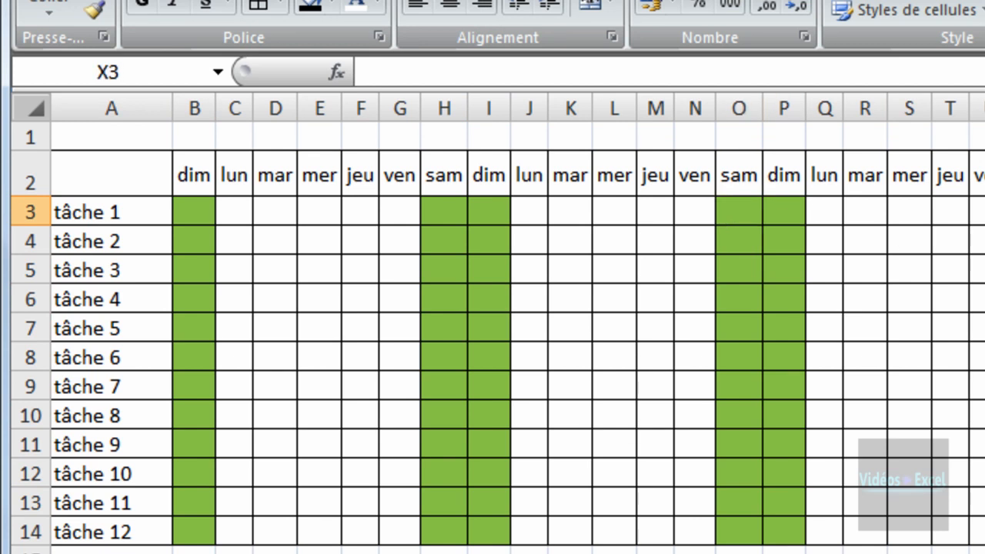
scroll(493, 323, right, 2)
scroll(492, 323, left, 2)
click(478, 246)
click(439, 215)
click(198, 214)
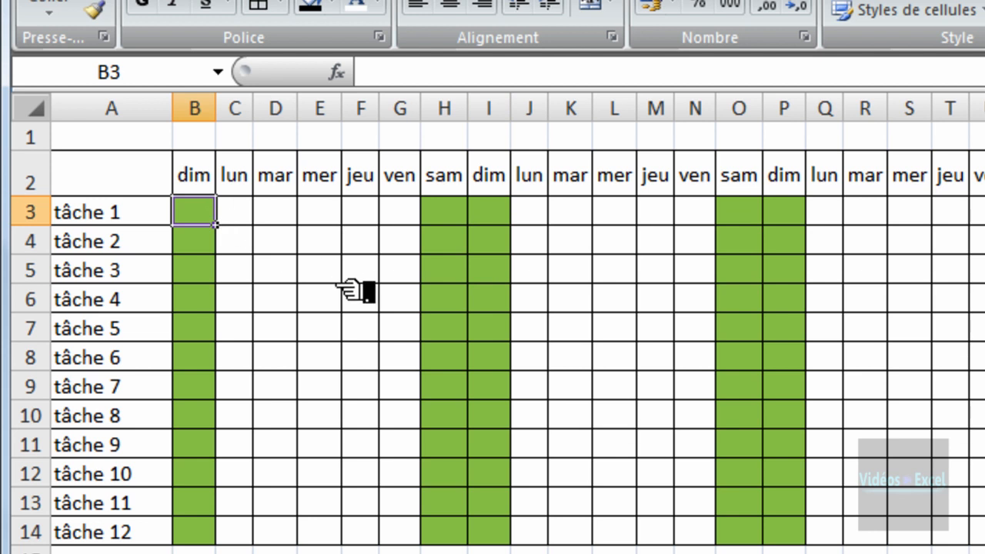
drag(203, 536, 825, 211)
- Review the formula and applied range of cell B3's conditional formatting rule in the rules manager, and close it without changes
click(201, 220)
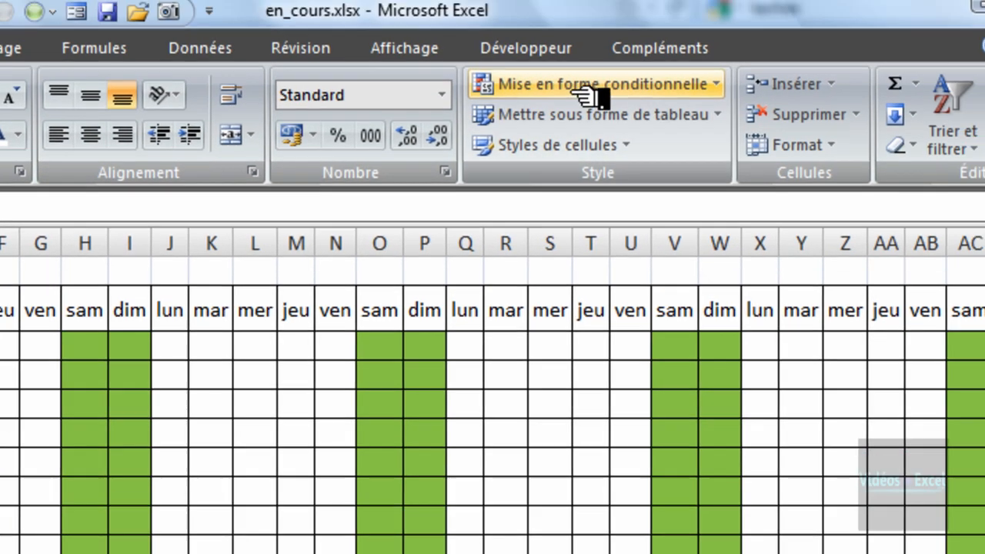
click(967, 0)
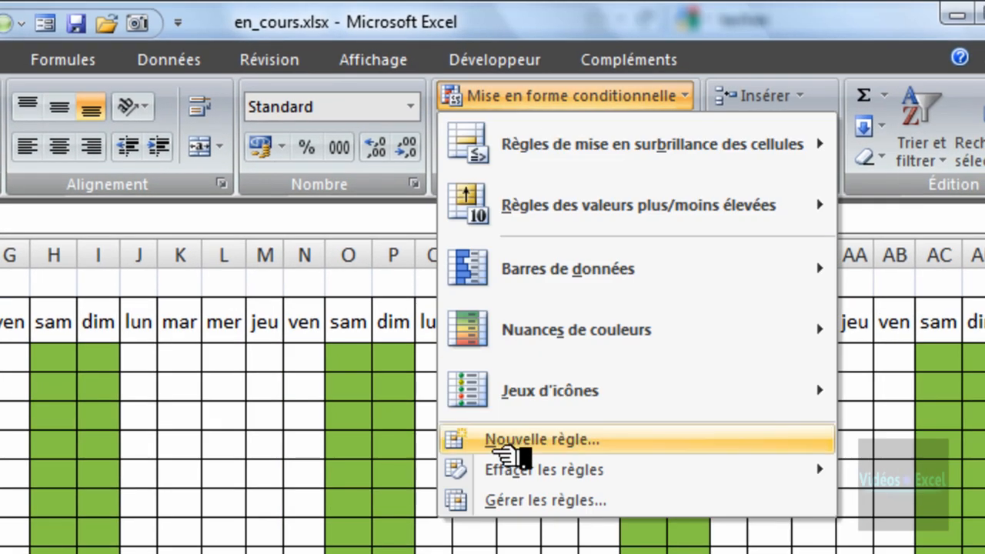
click(542, 500)
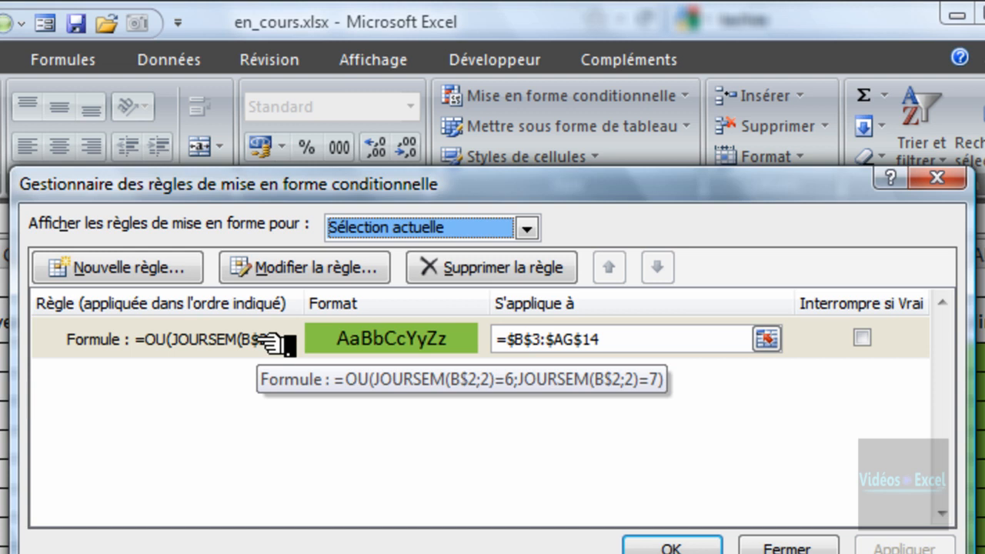
click(778, 546)
click(651, 325)
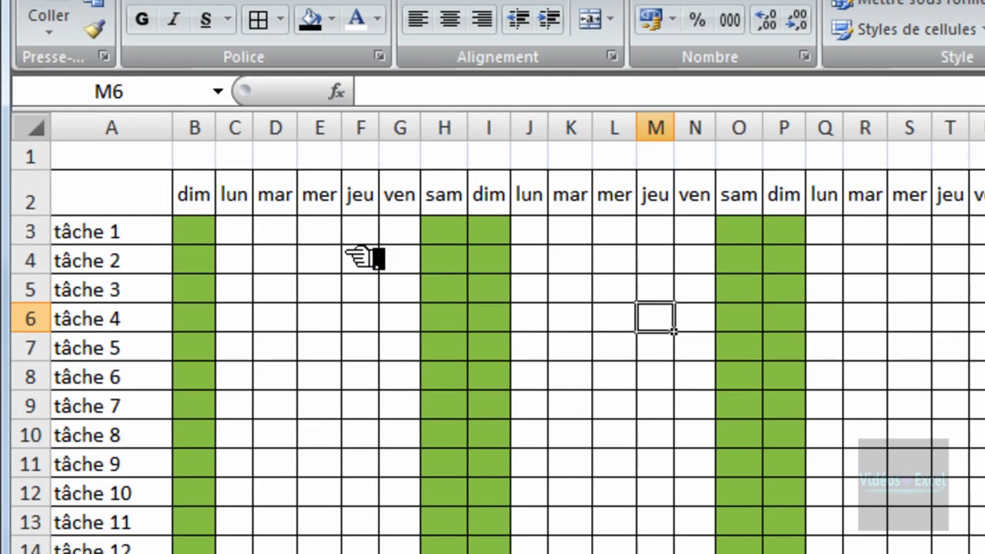
click(337, 237)
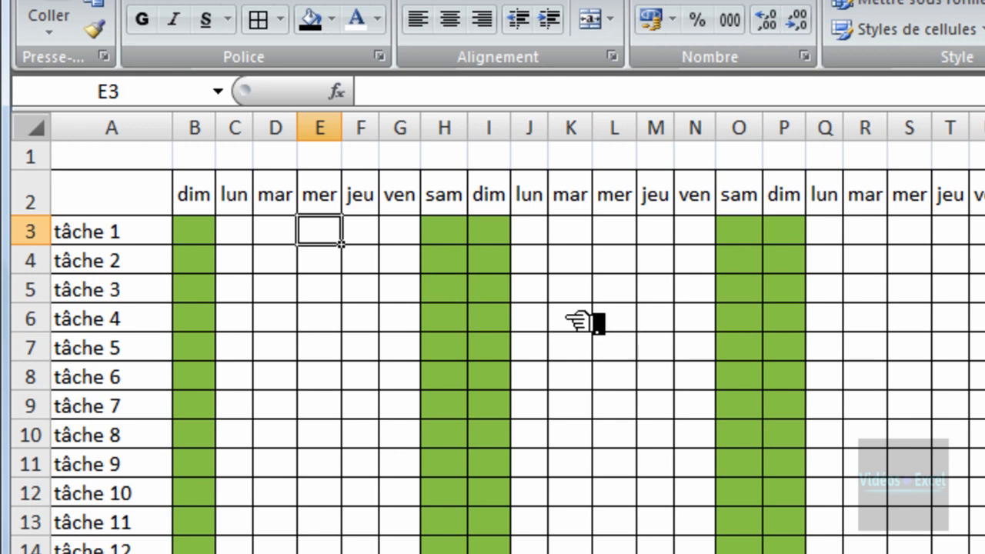